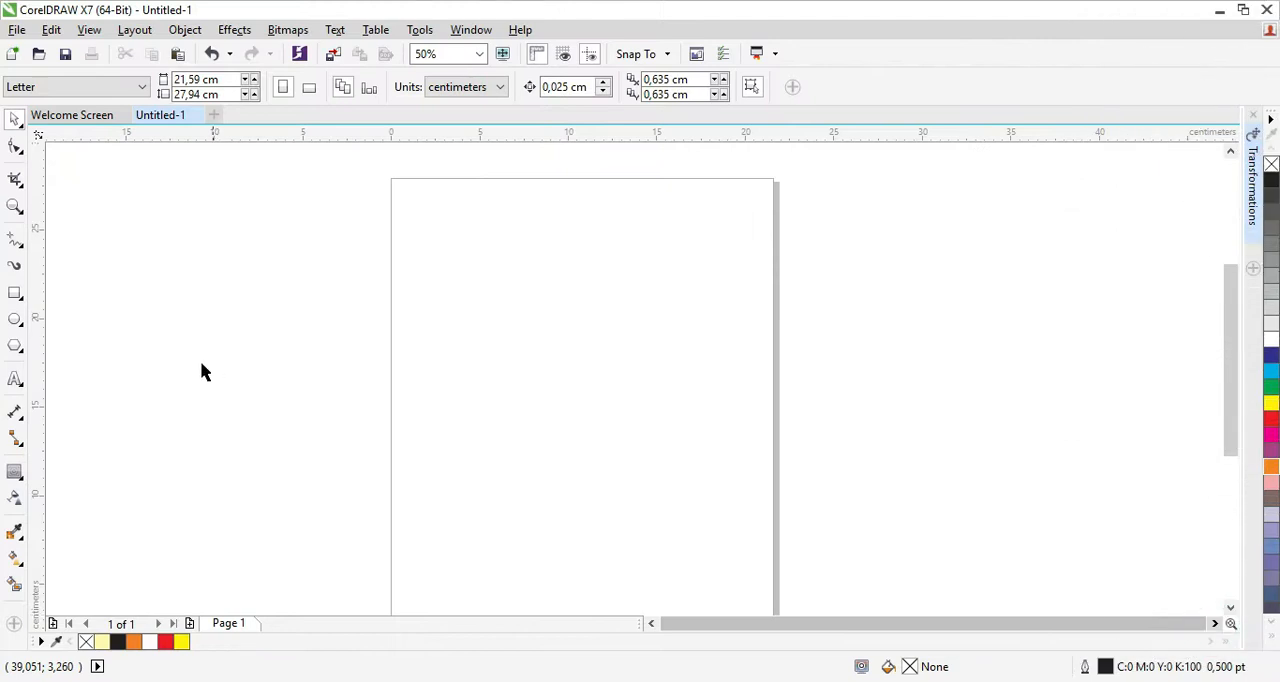
Draw a circle about 16.8 cm in diameter and centre it on the page.
left_click(15, 318)
mouse_move(428, 281)
left_mouse_down()
mouse_move(637, 437)
mouse_move(727, 545)
left_mouse_up()
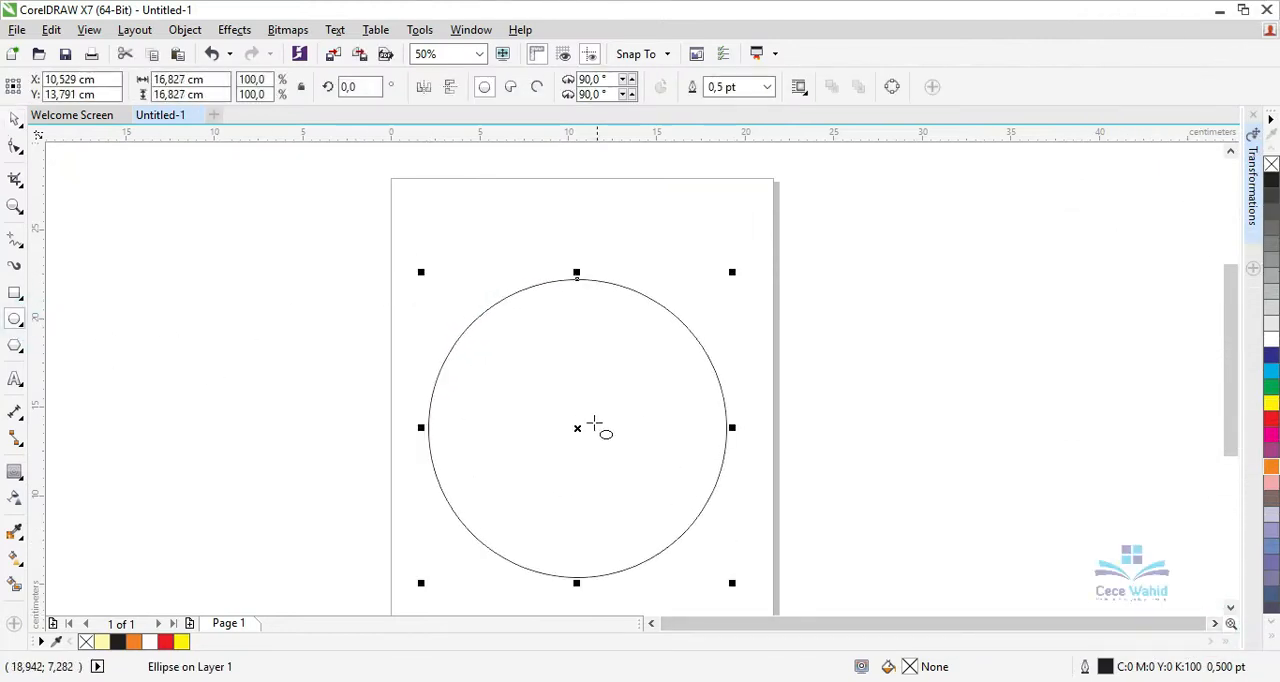
key("p")
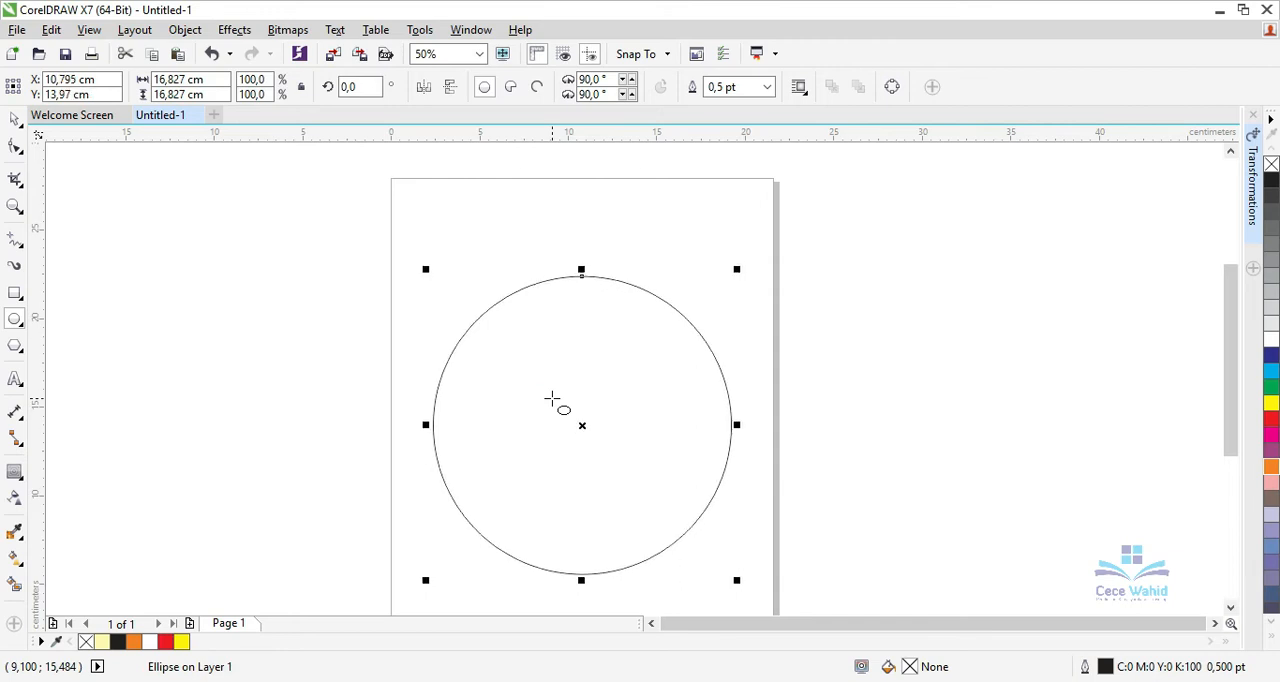
Add a one-step inside contour to the circle with an offset of about 3.78 cm.
left_click(12, 118)
left_click(510, 322)
left_click(16, 474)
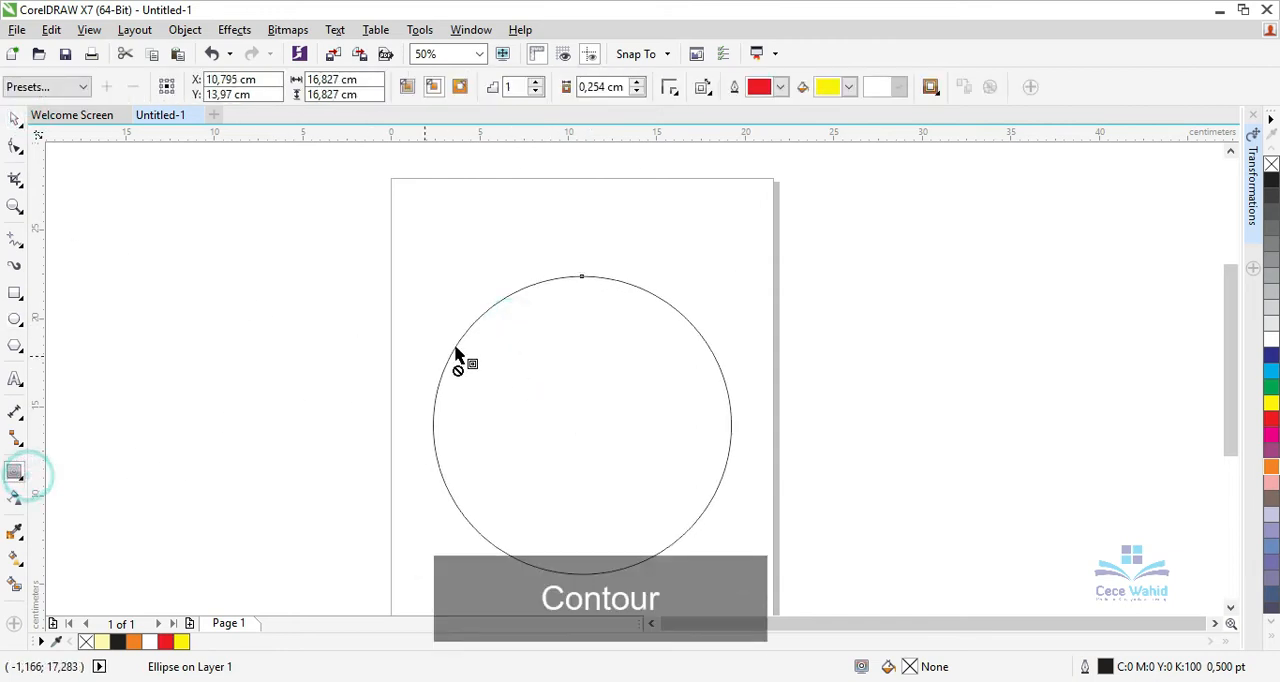
left_click_drag(581, 283, 583, 347)
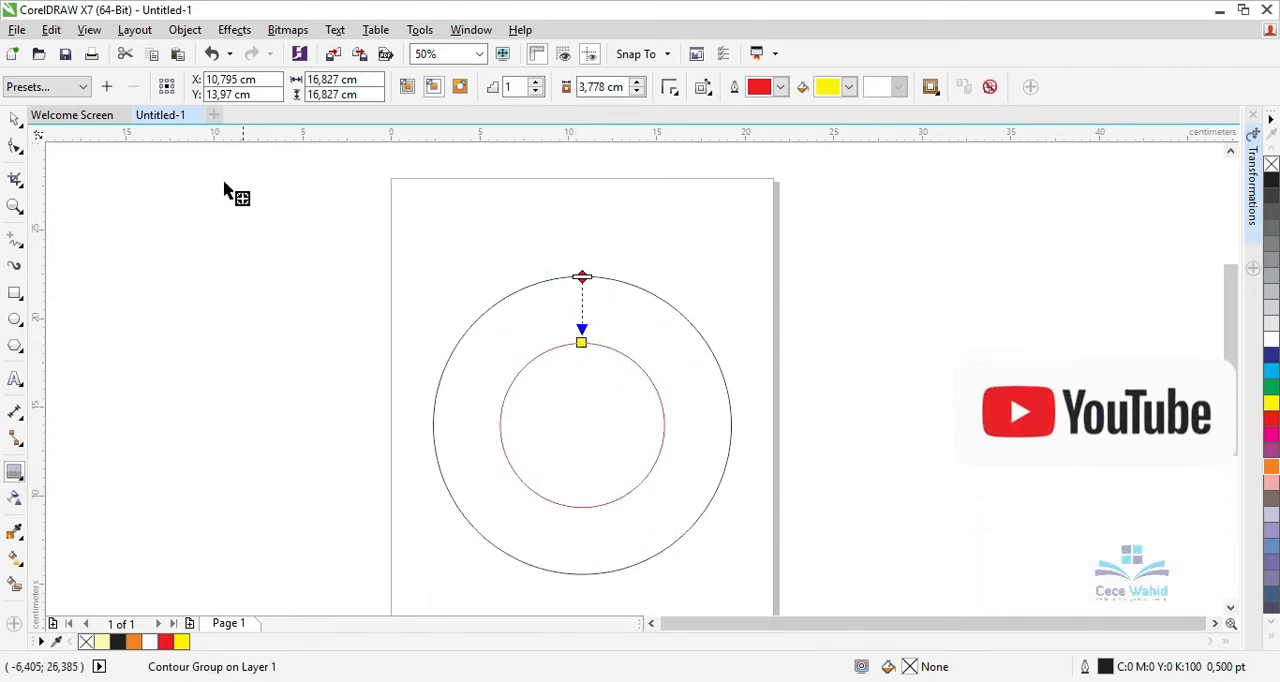
Select the contour group and break it apart into separate circles.
left_click(15, 118)
left_click_drag(275, 200, 796, 604)
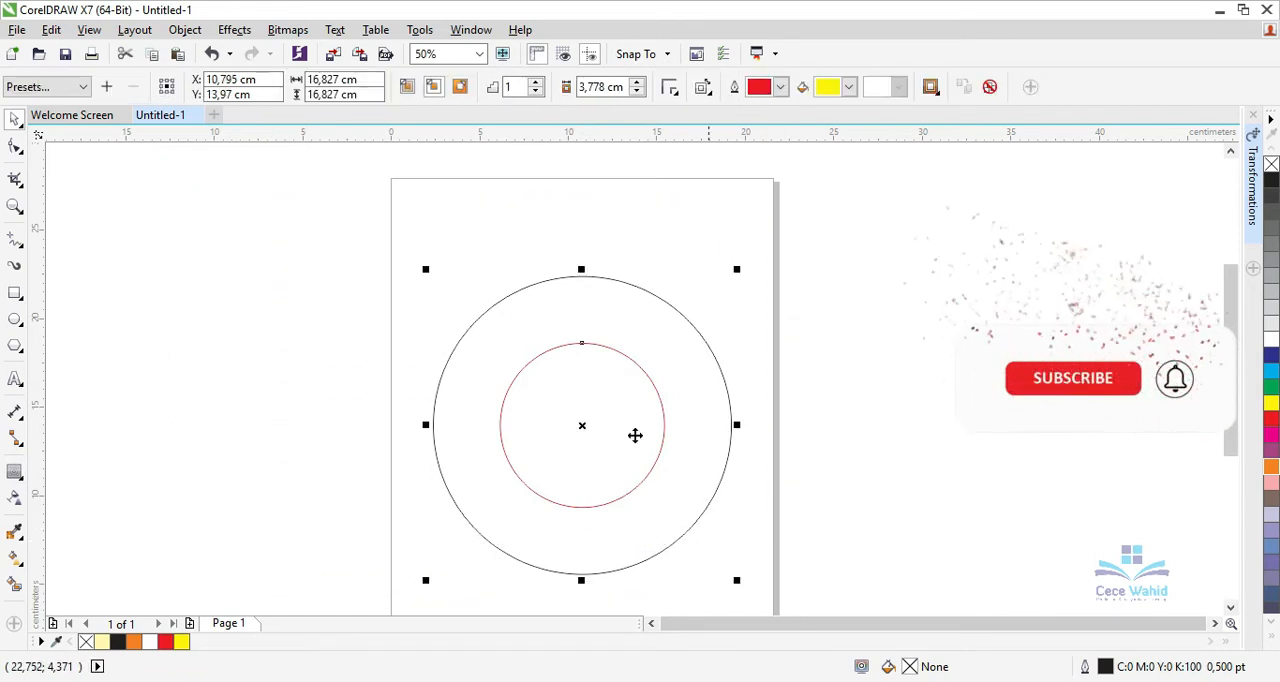
left_click(185, 30)
left_click(245, 309)
Copy the inner red circle and paste a duplicate in place.
left_click(623, 451)
right_click(623, 451)
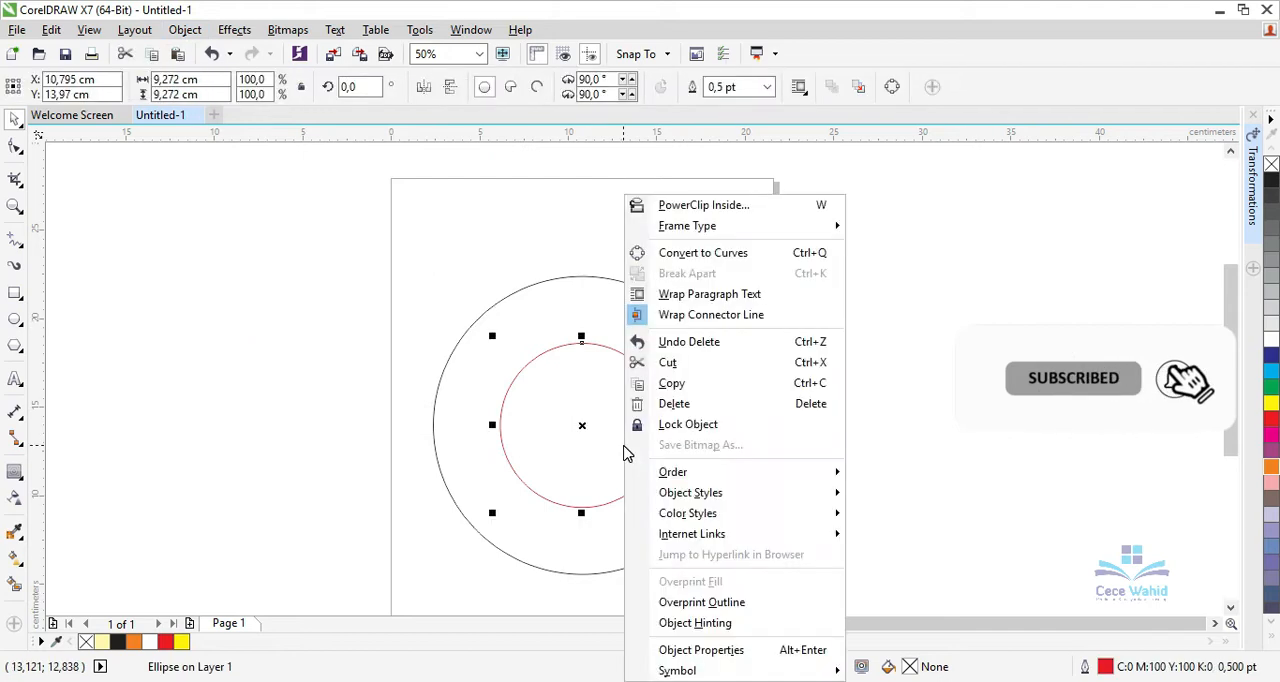
left_click(682, 384)
right_click(818, 417)
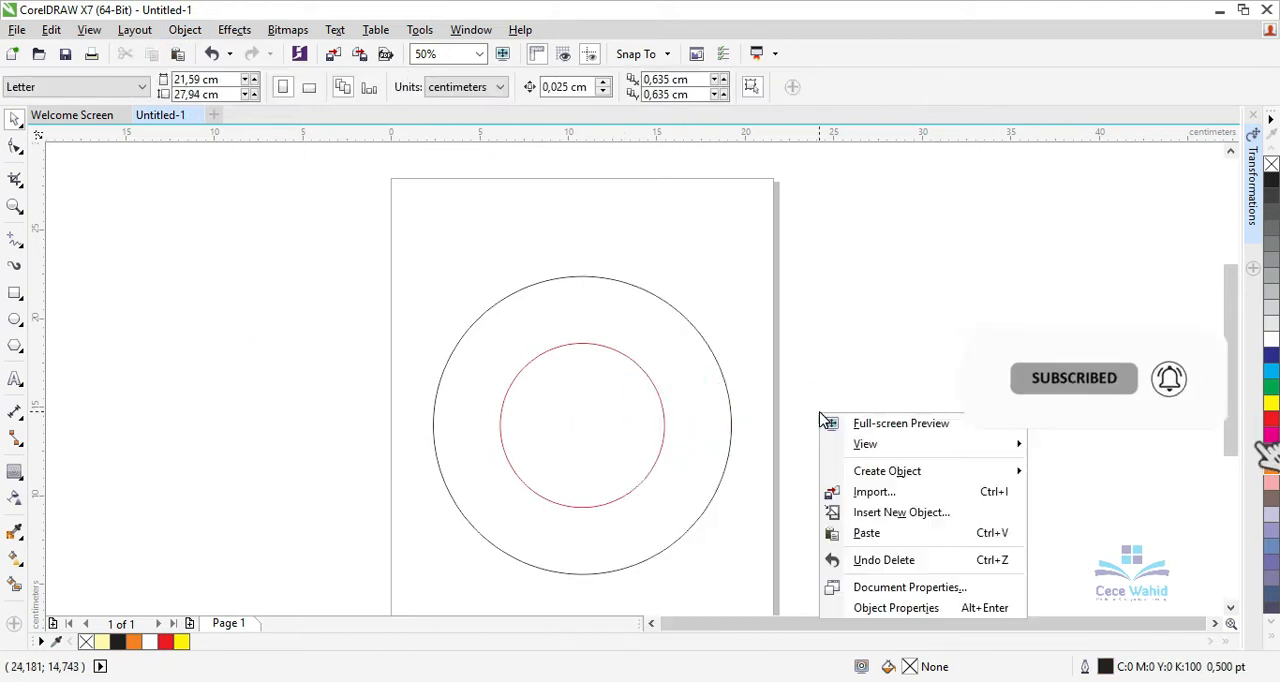
left_click(871, 537)
Enlarge the duplicated red circle from its centre to about 13.6 cm in diameter.
left_click(843, 463)
left_click(618, 423)
left_click_drag(670, 336, 722, 298)
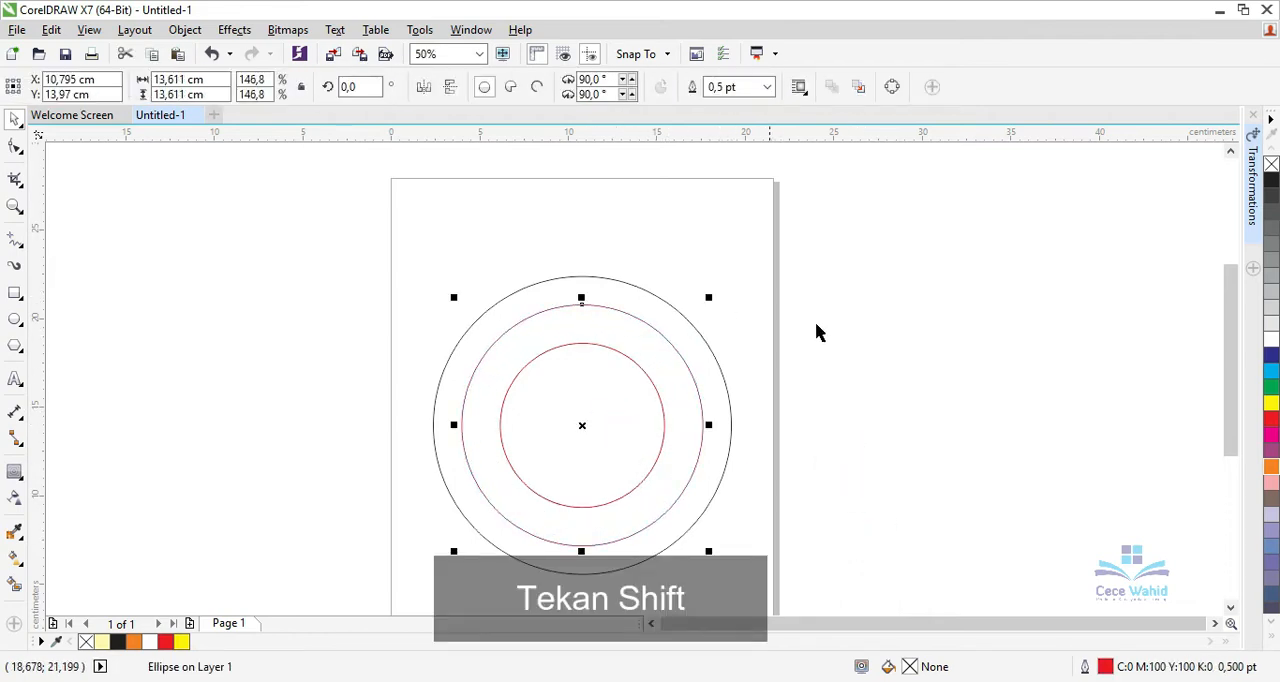
left_click(886, 402)
Move the 13.6 cm circle straight up until its lower edge meets the inner circle's, and place its rotation centre at the outer circle's centre.
left_click(700, 447)
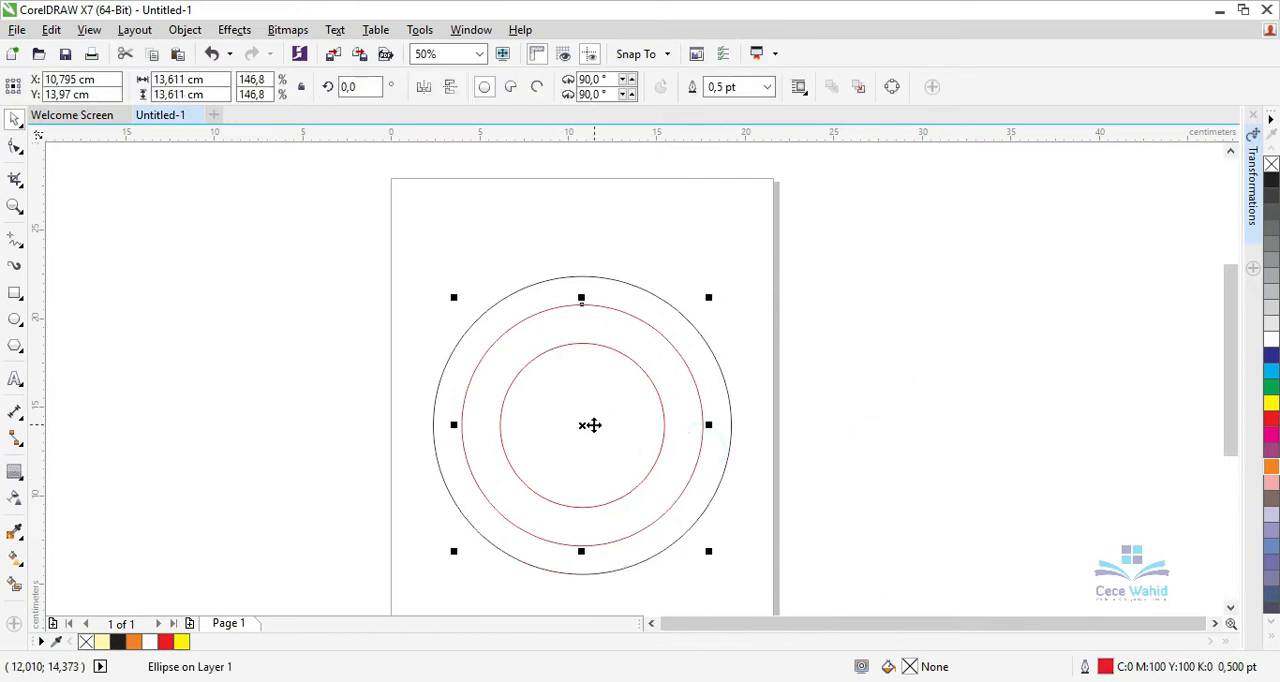
left_click_drag(579, 426, 581, 387)
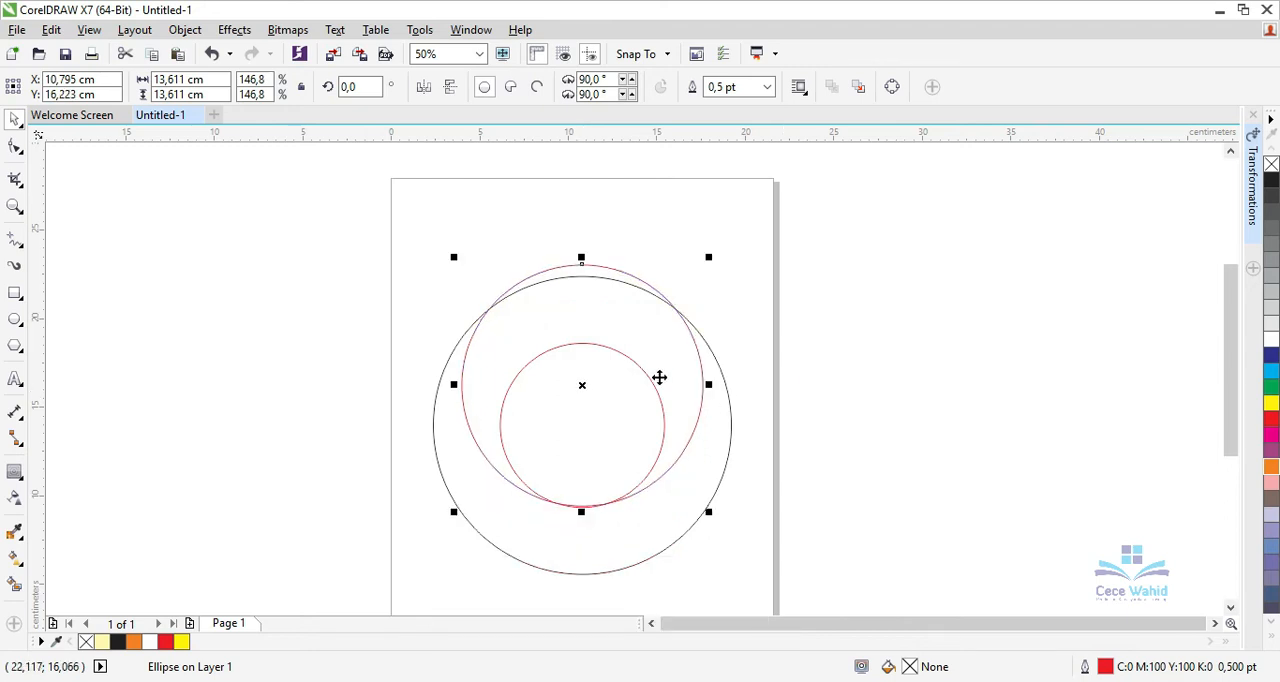
left_click(583, 388)
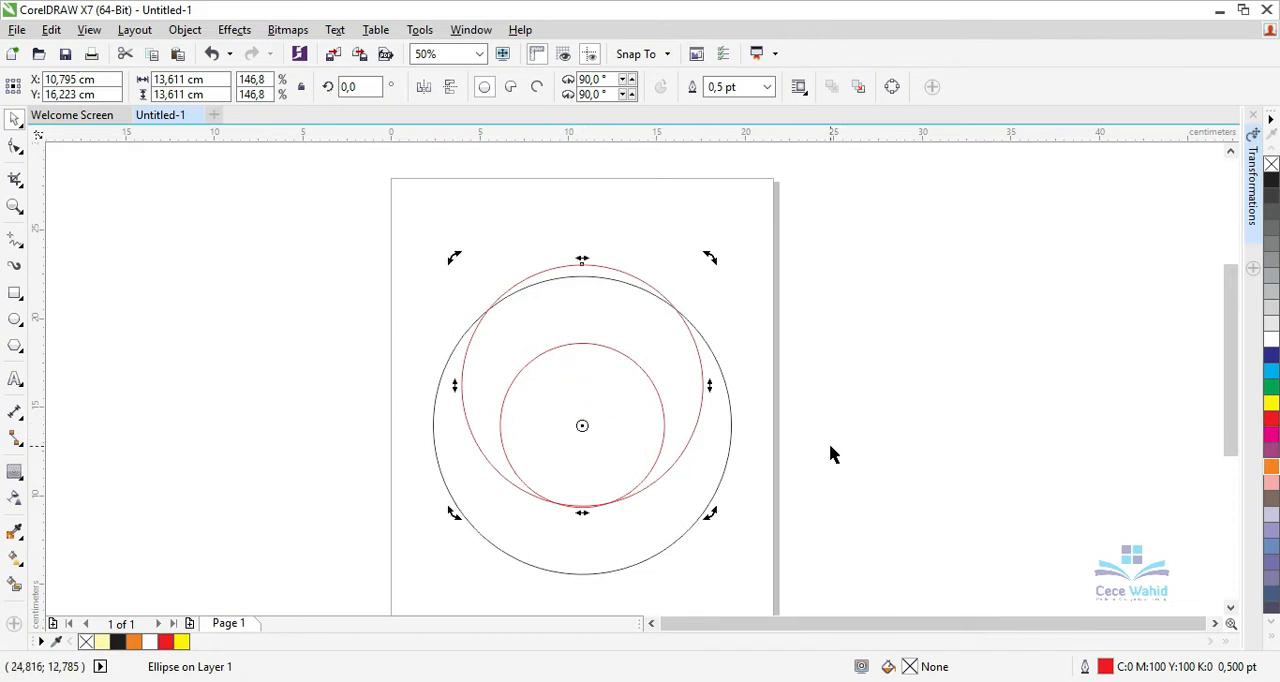
left_click(695, 398)
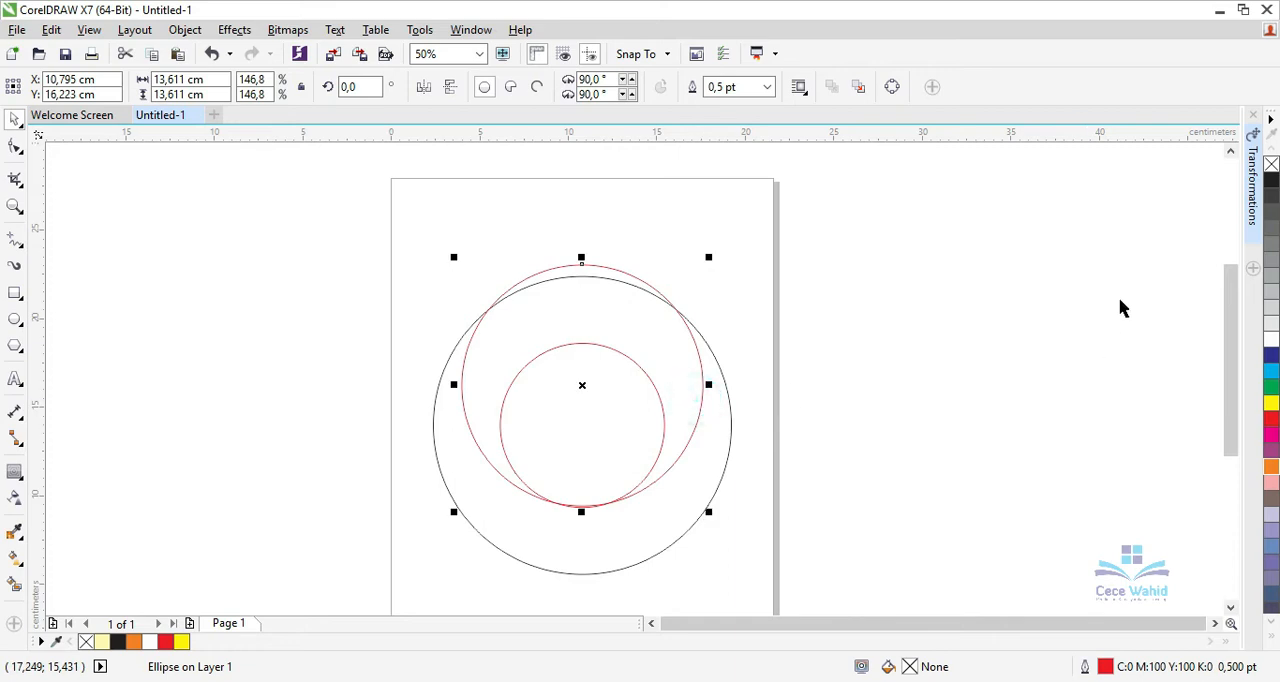
Rotate the raised red circle by 120° around the shared centre with 2 copies.
left_click(1251, 198)
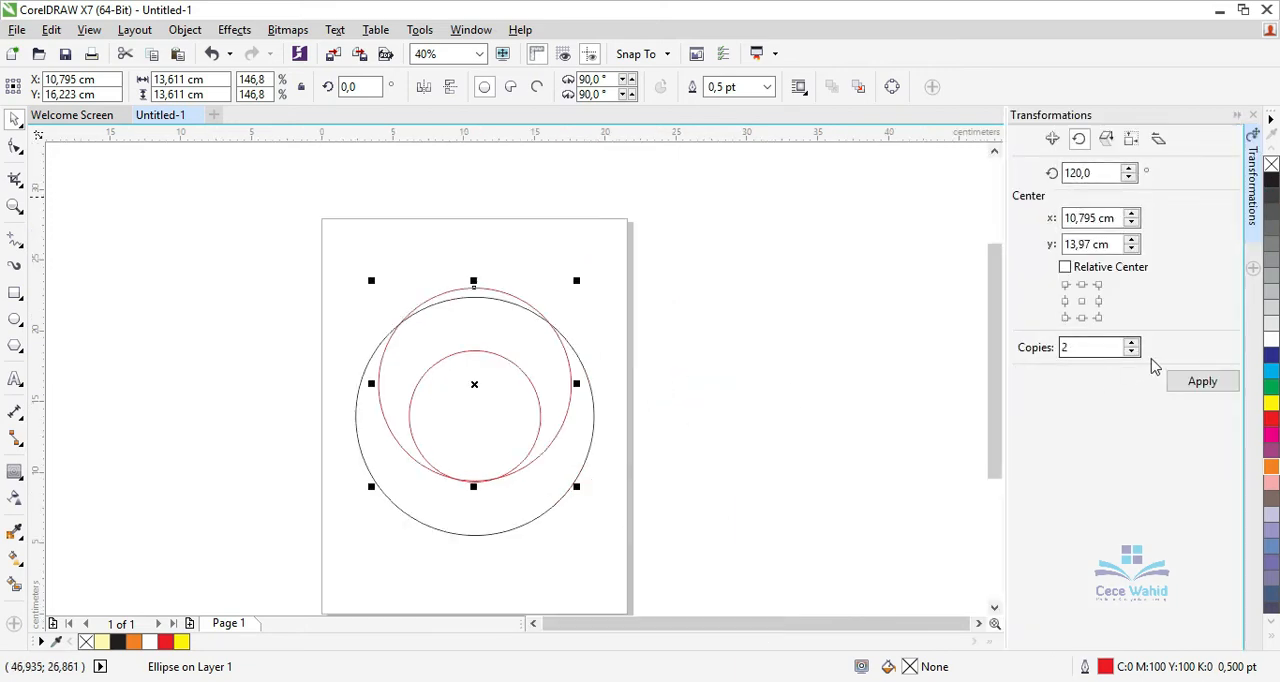
left_click(1202, 381)
left_click(806, 360)
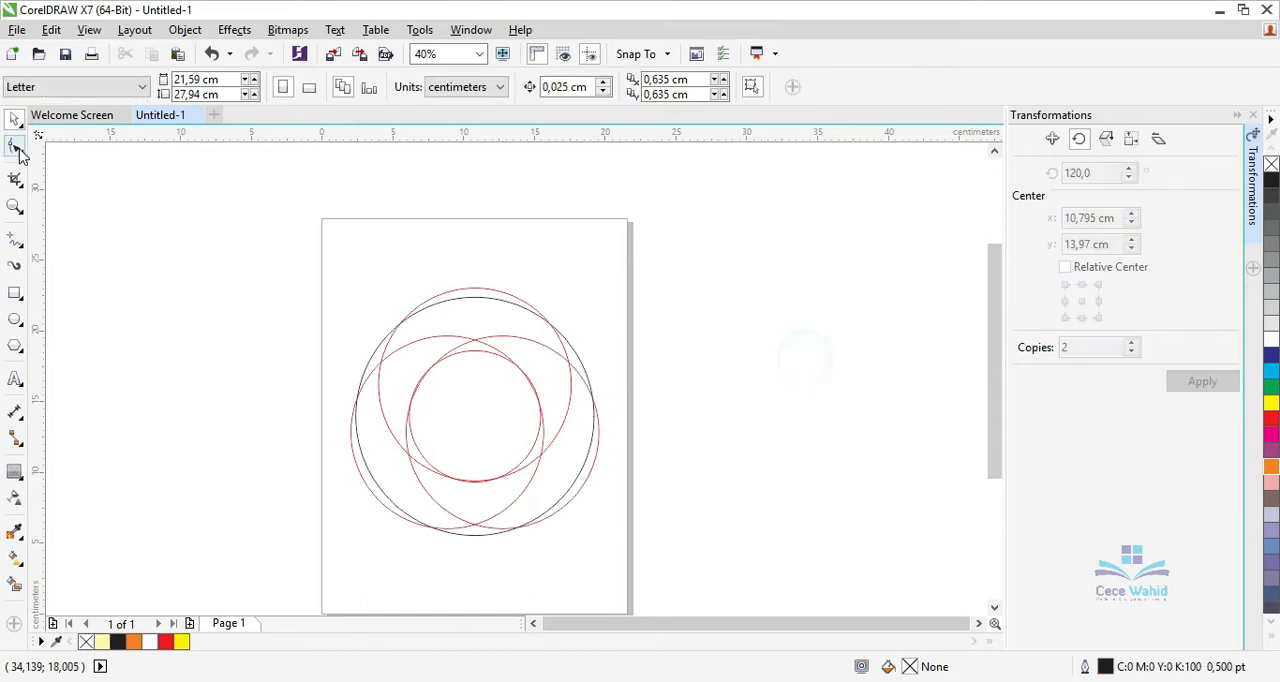
Smart-fill the four adjoining regions forming a crescent over the top and right side of the ring in pale yellow with a 0.567 pt black outline.
left_click(15, 585)
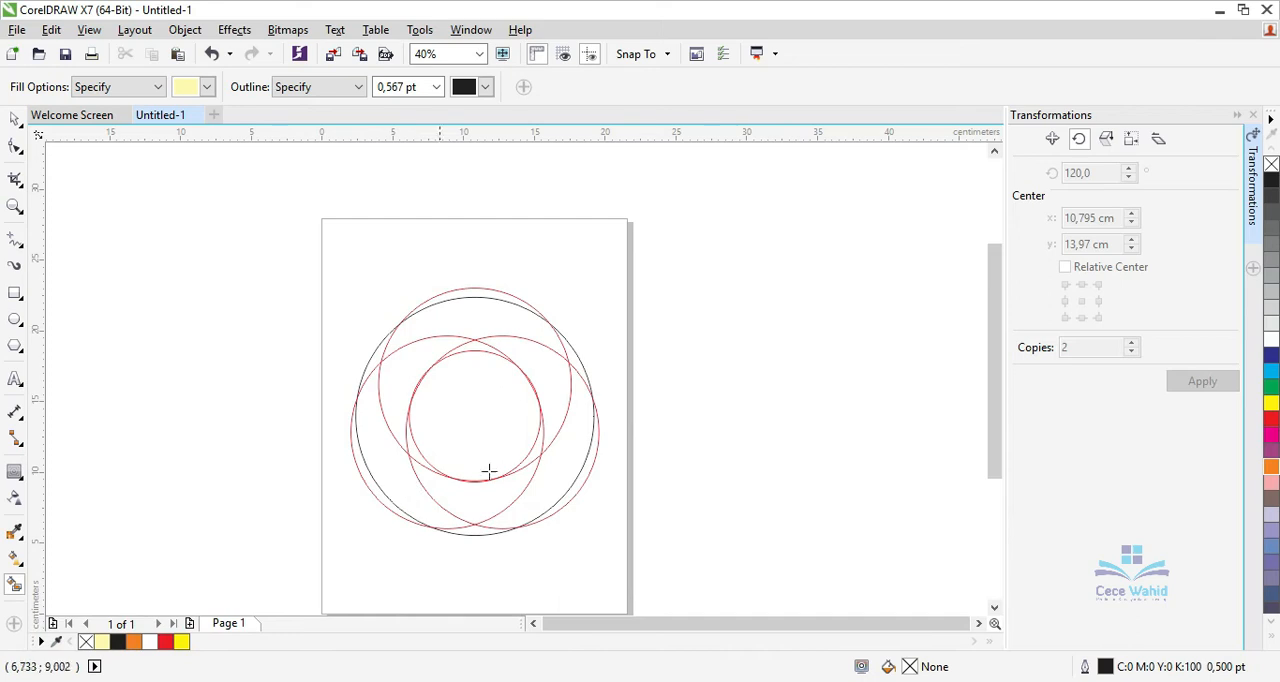
scroll(539, 443, "up", 2)
left_click(542, 442)
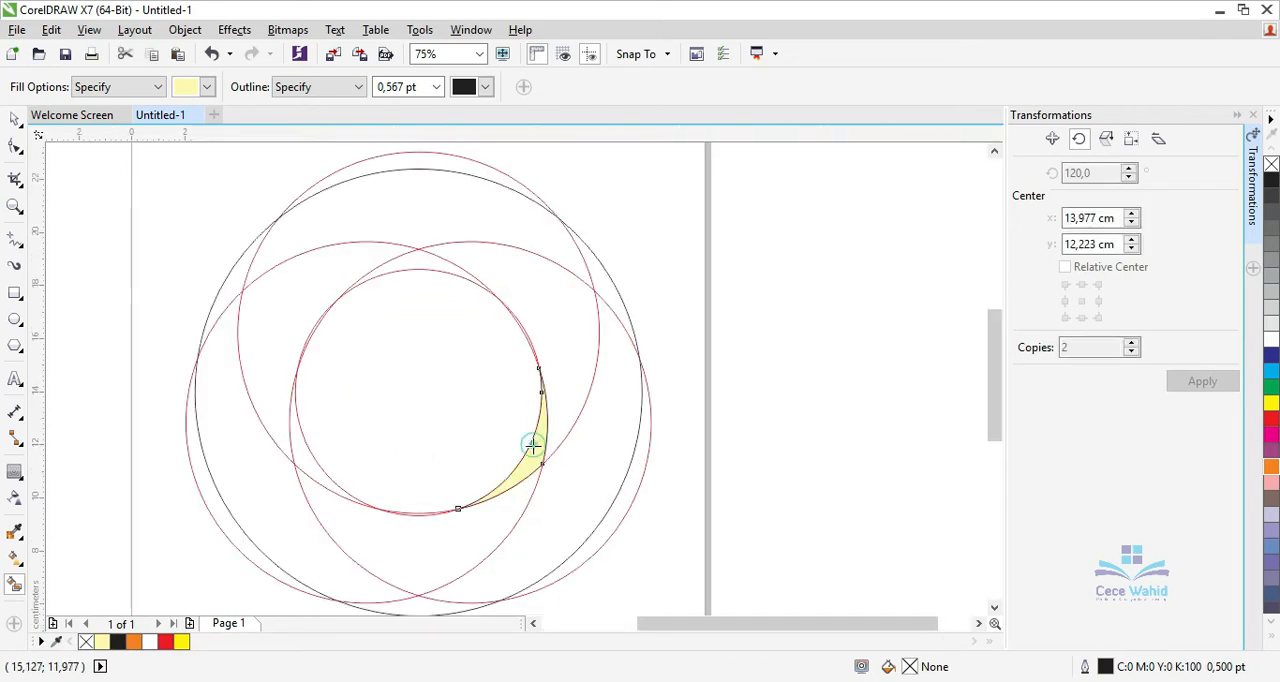
left_click(574, 361)
left_click(463, 219)
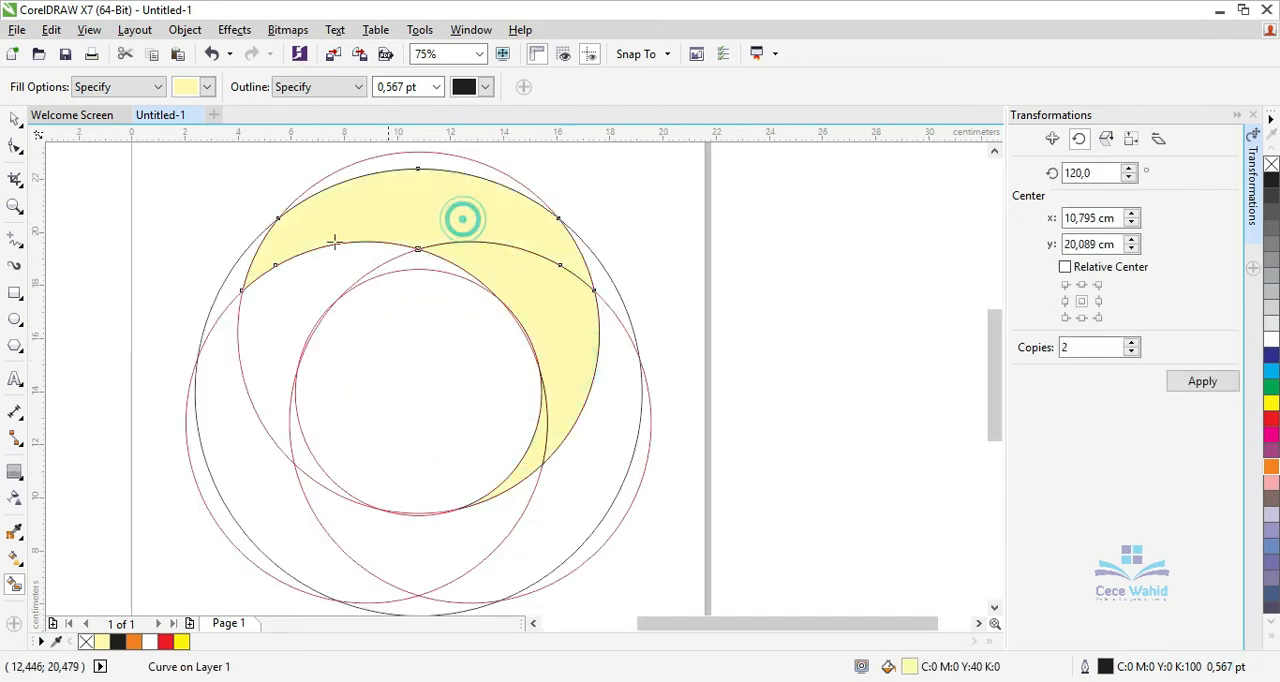
left_click(234, 271)
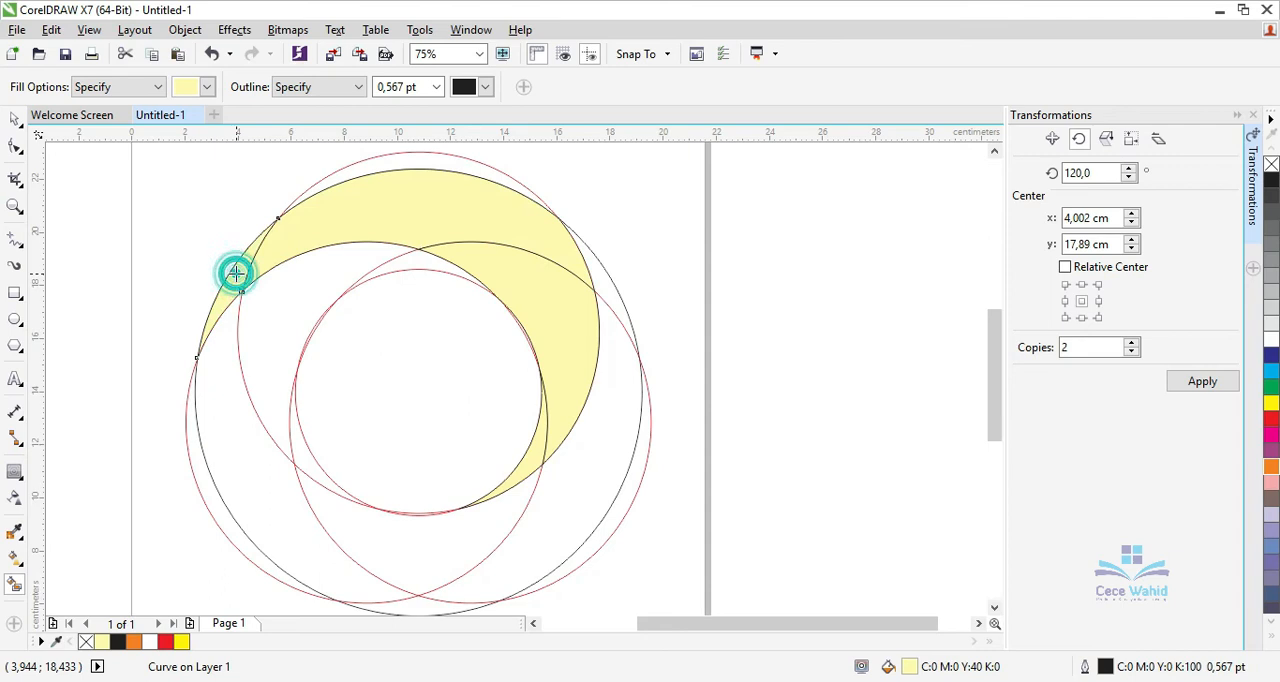
Select the four pale yellow pieces and weld them into one crescent.
left_click(15, 118)
left_click(58, 233)
left_click(165, 405)
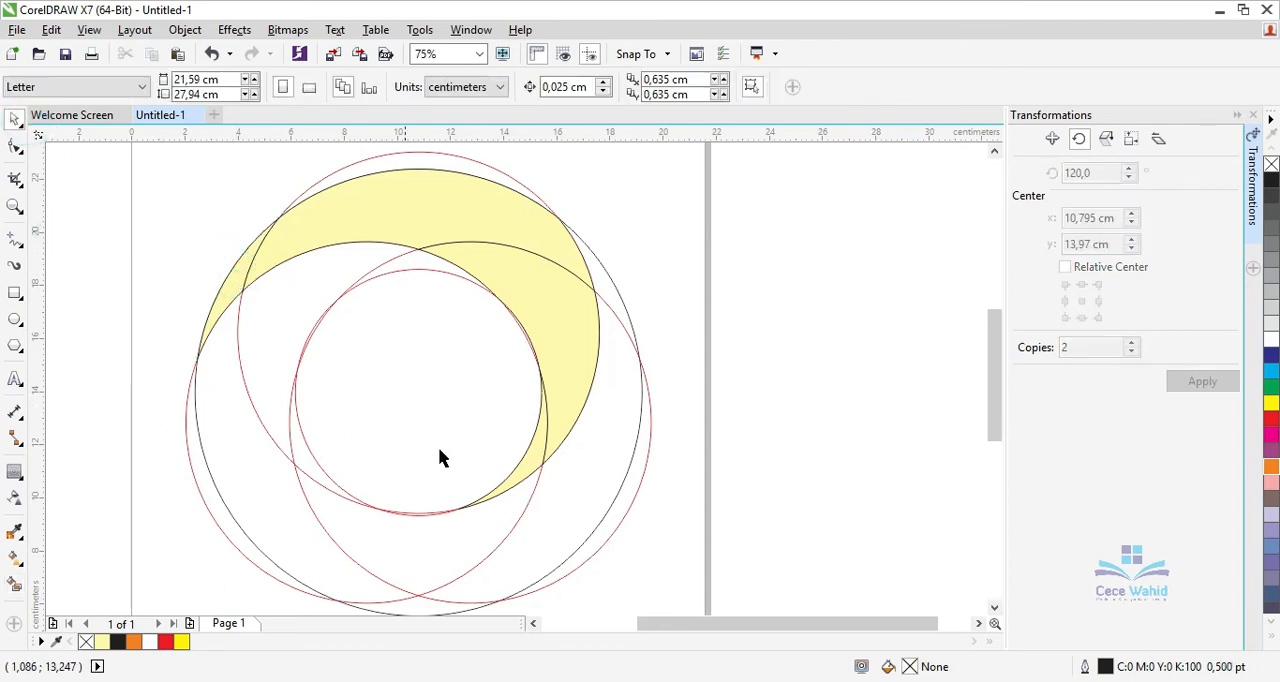
left_click(530, 465)
left_click(543, 310, "shift")
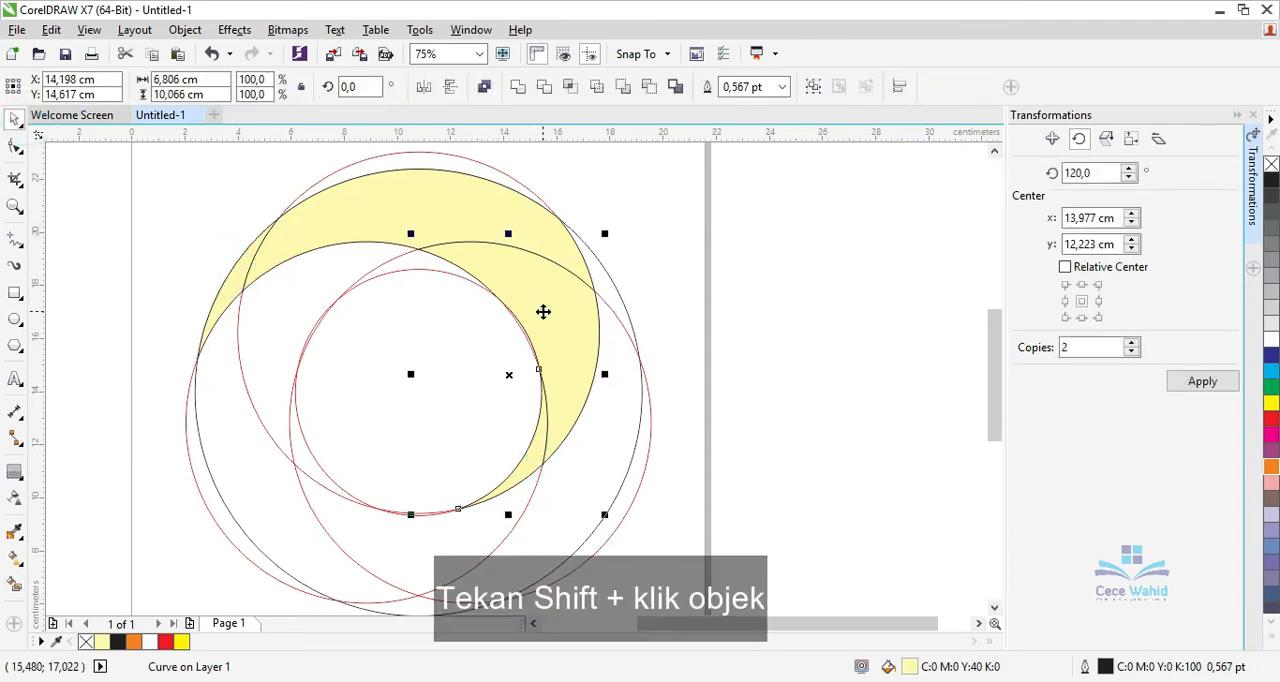
left_click(360, 205, "shift")
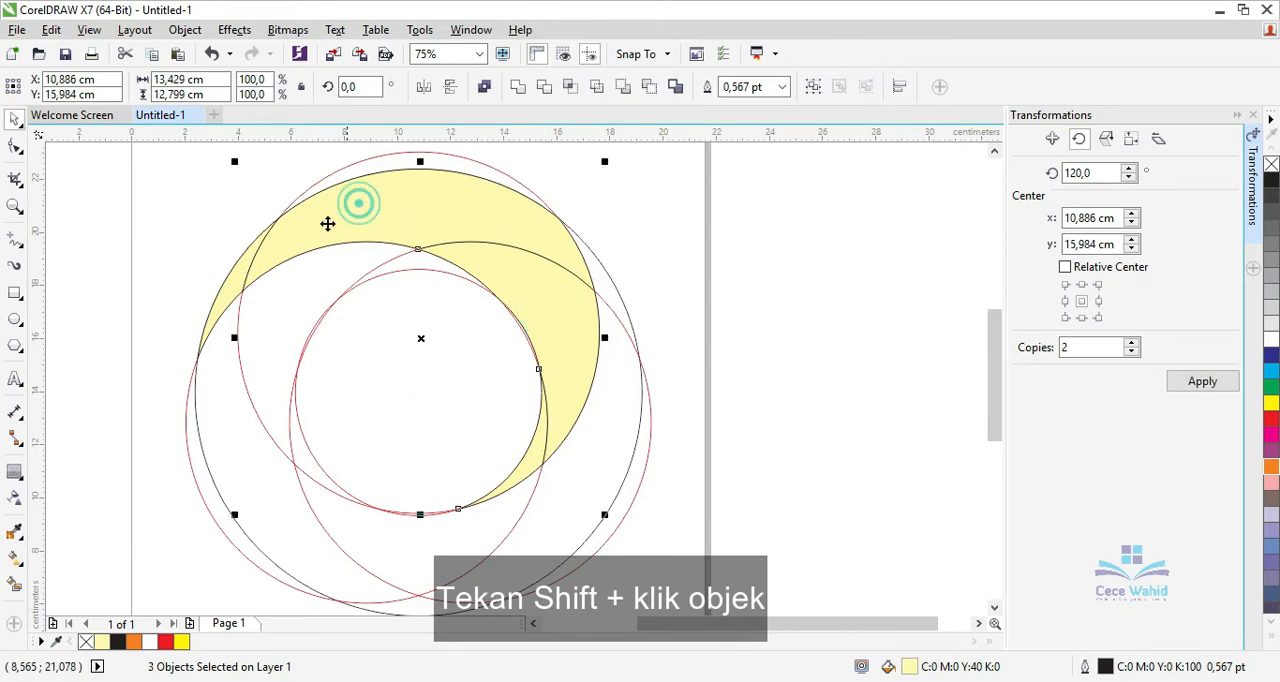
left_click(221, 303, "shift")
left_click(520, 87)
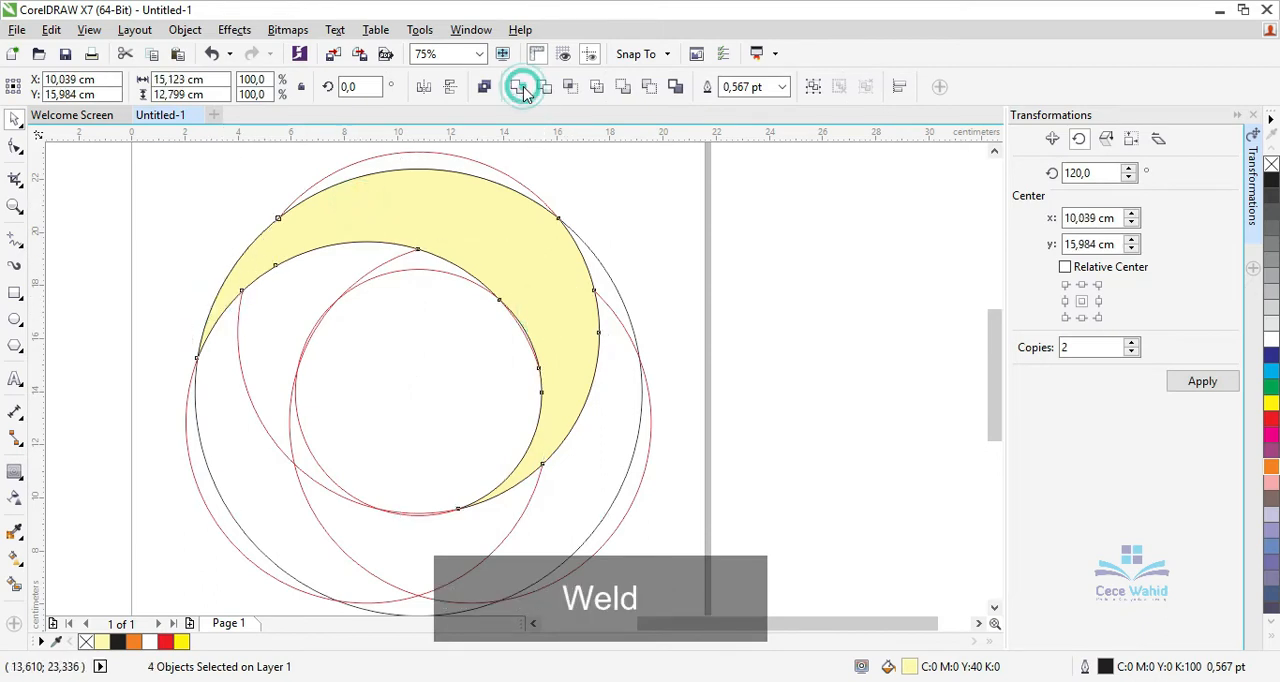
left_click(700, 209)
Apply a linear fountain fill to the crescent, from orange at its lower right to yellow at its upper left.
left_click(509, 263)
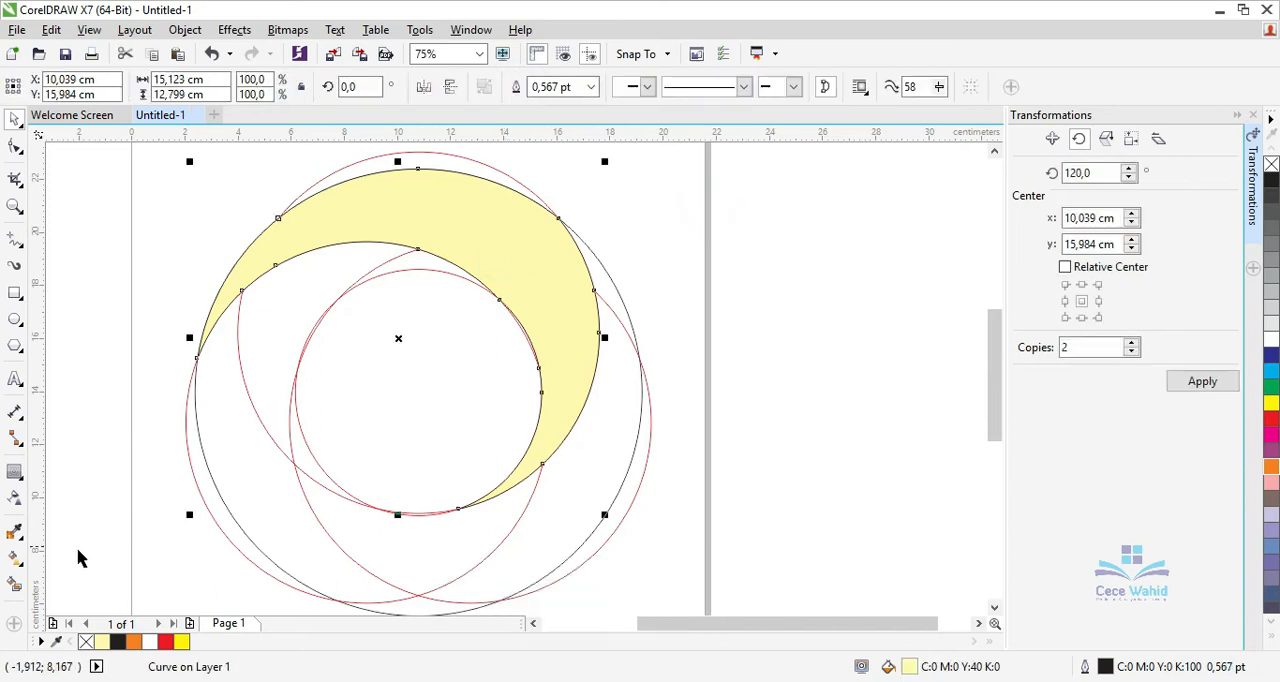
left_click(15, 558)
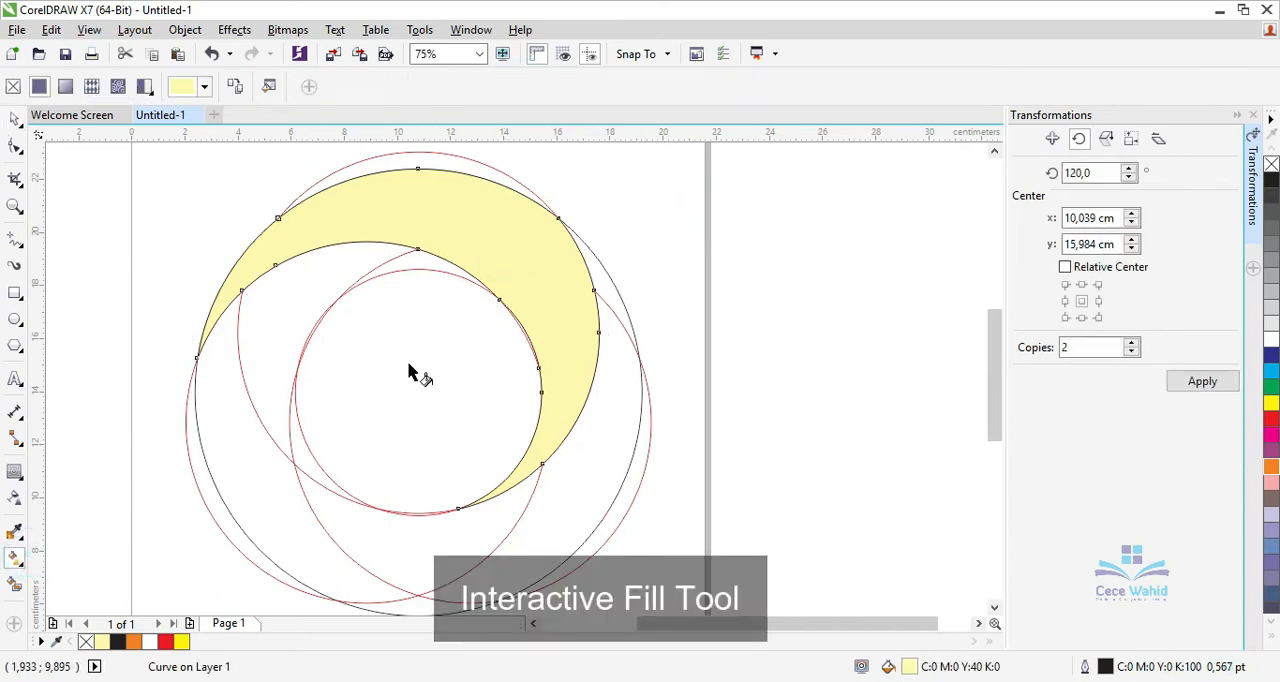
left_click_drag(580, 372, 263, 241)
left_click(581, 372)
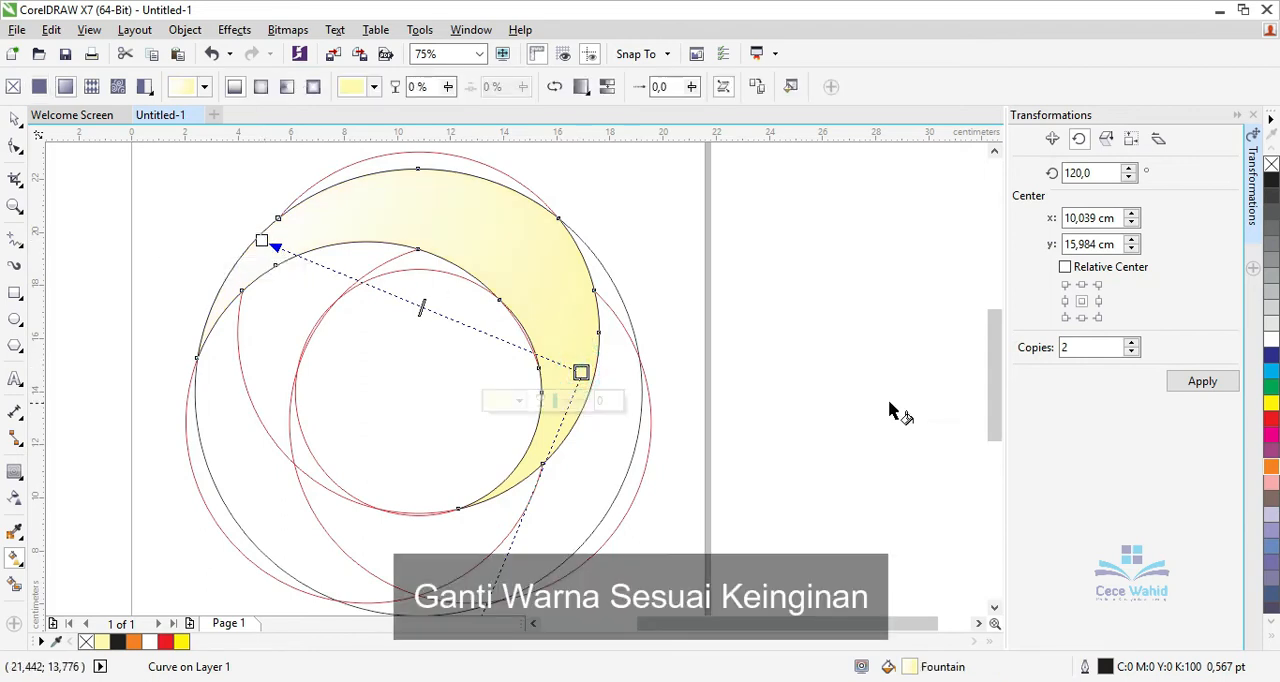
left_click(1271, 466)
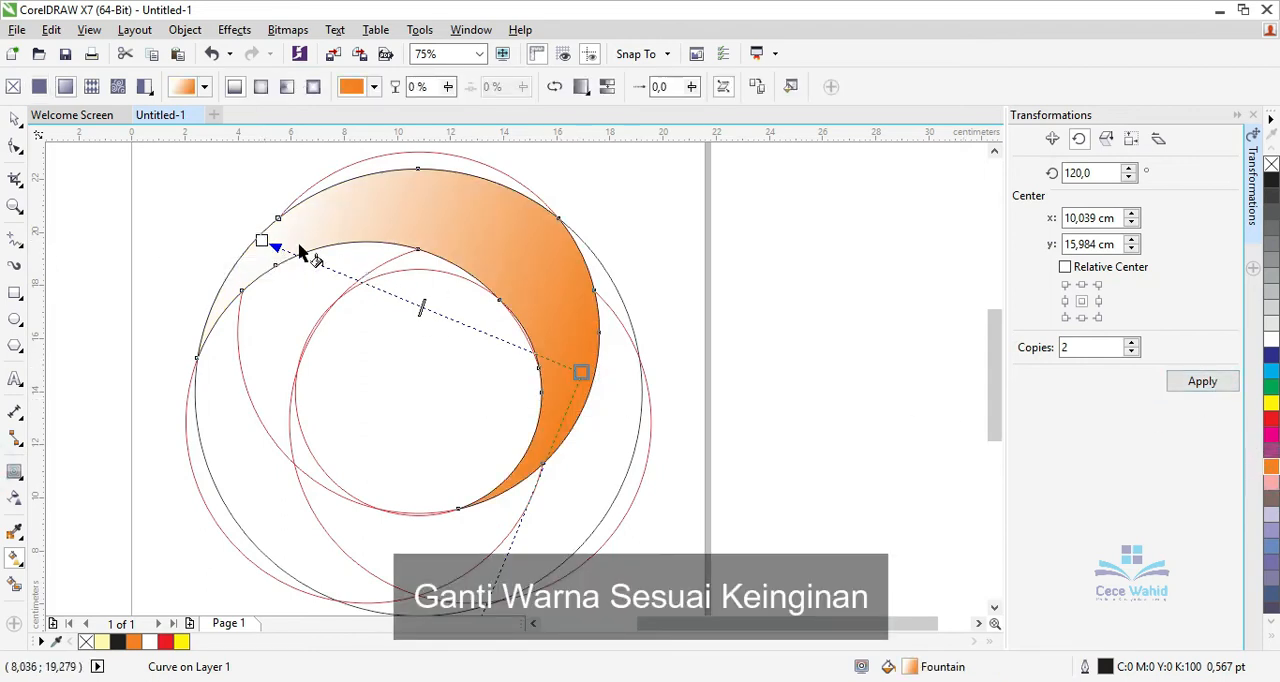
left_click(263, 241)
left_click(1270, 405)
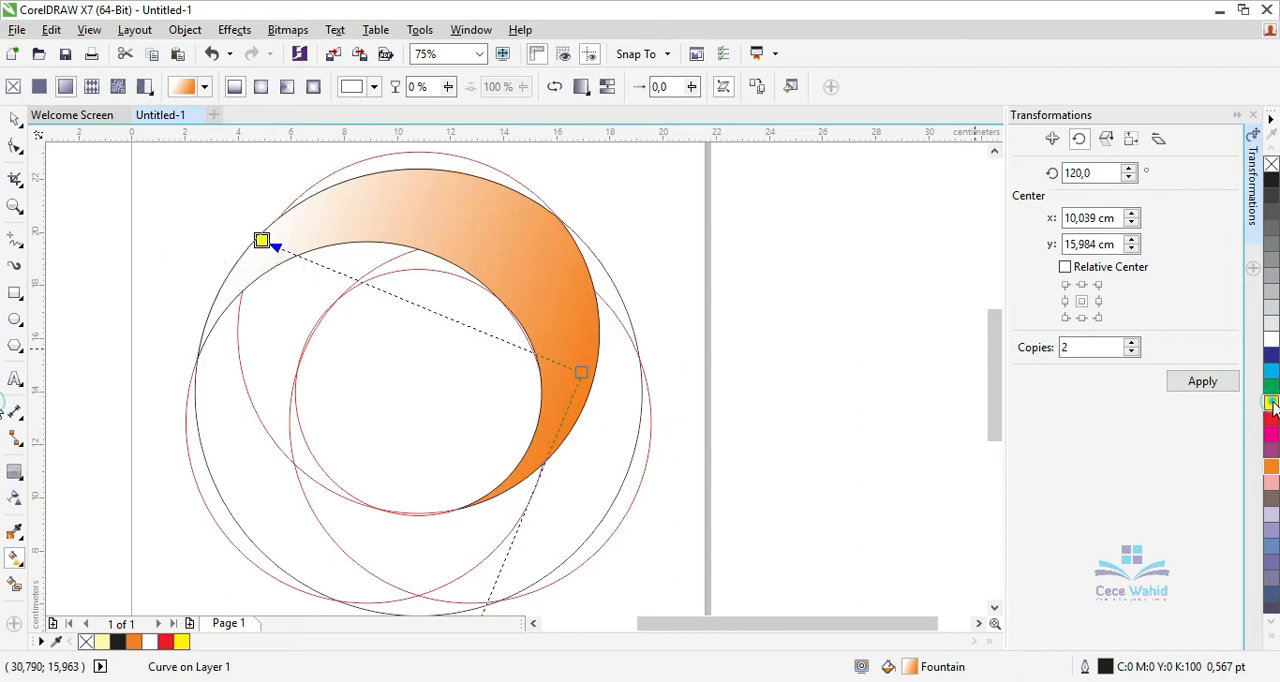
Adjust the crescent's gradient by placing the yellow end just outside its upper-left edge and the midpoint near the orange end.
left_click(261, 241)
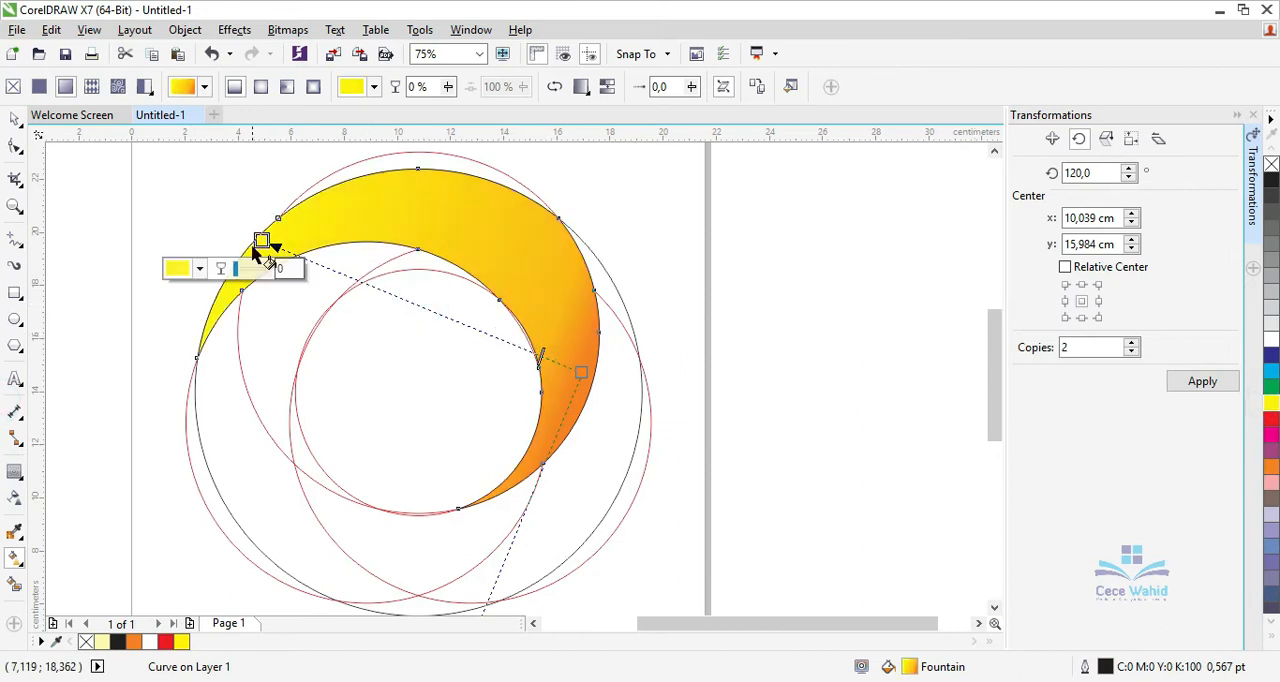
left_click_drag(261, 241, 347, 192)
left_click_drag(582, 370, 615, 384)
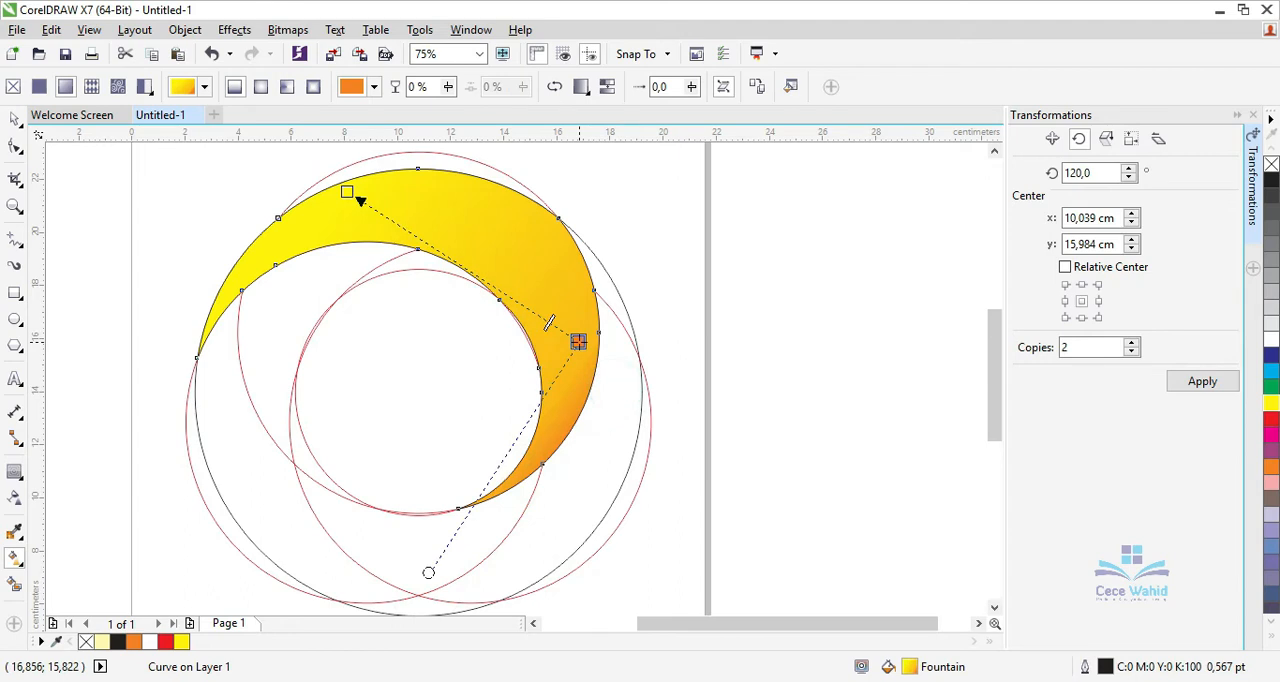
left_click_drag(357, 198, 255, 193)
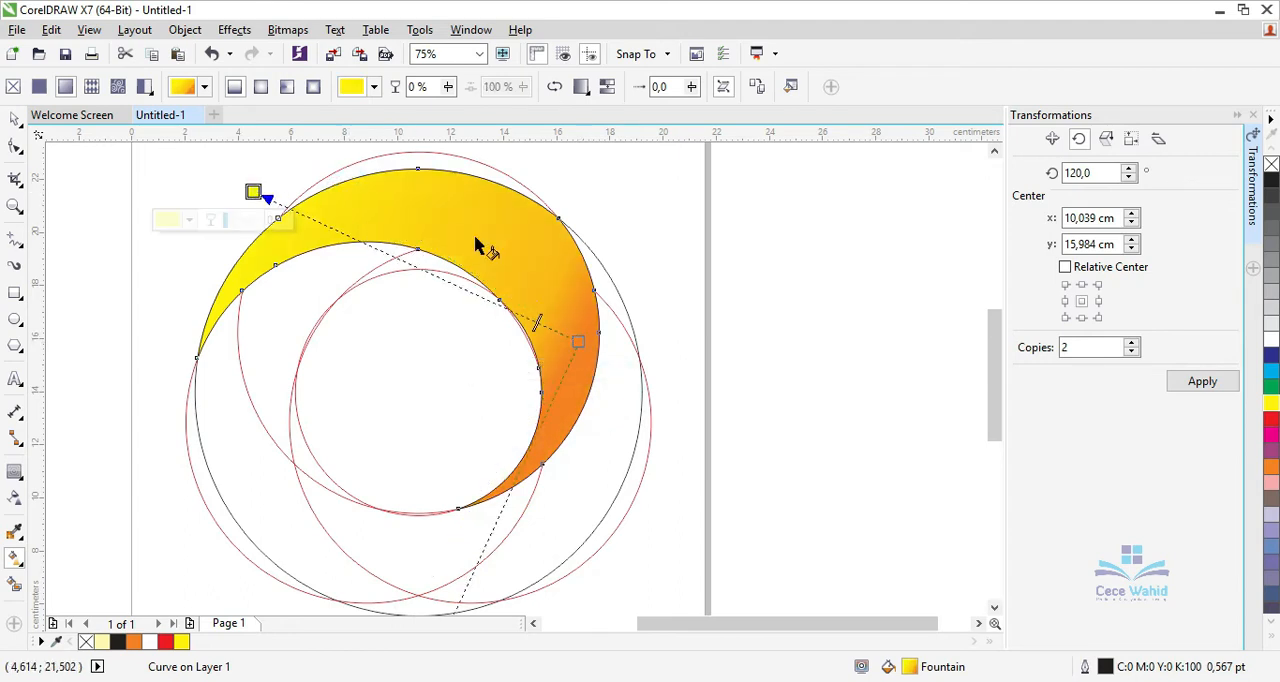
left_click_drag(521, 305, 520, 305)
Set the crescent's rotation centre to the middle of the circles and rotate it by 120° with 2 copies.
left_click(15, 119)
left_click(420, 220)
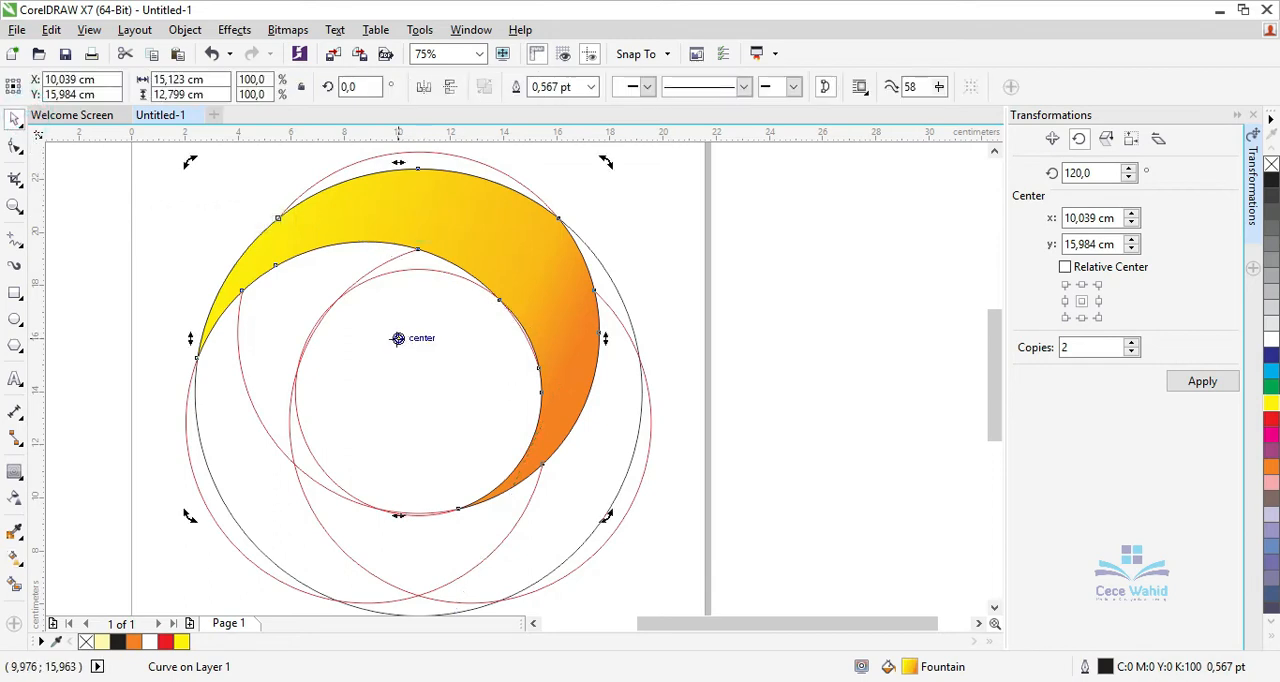
left_click_drag(398, 339, 425, 374)
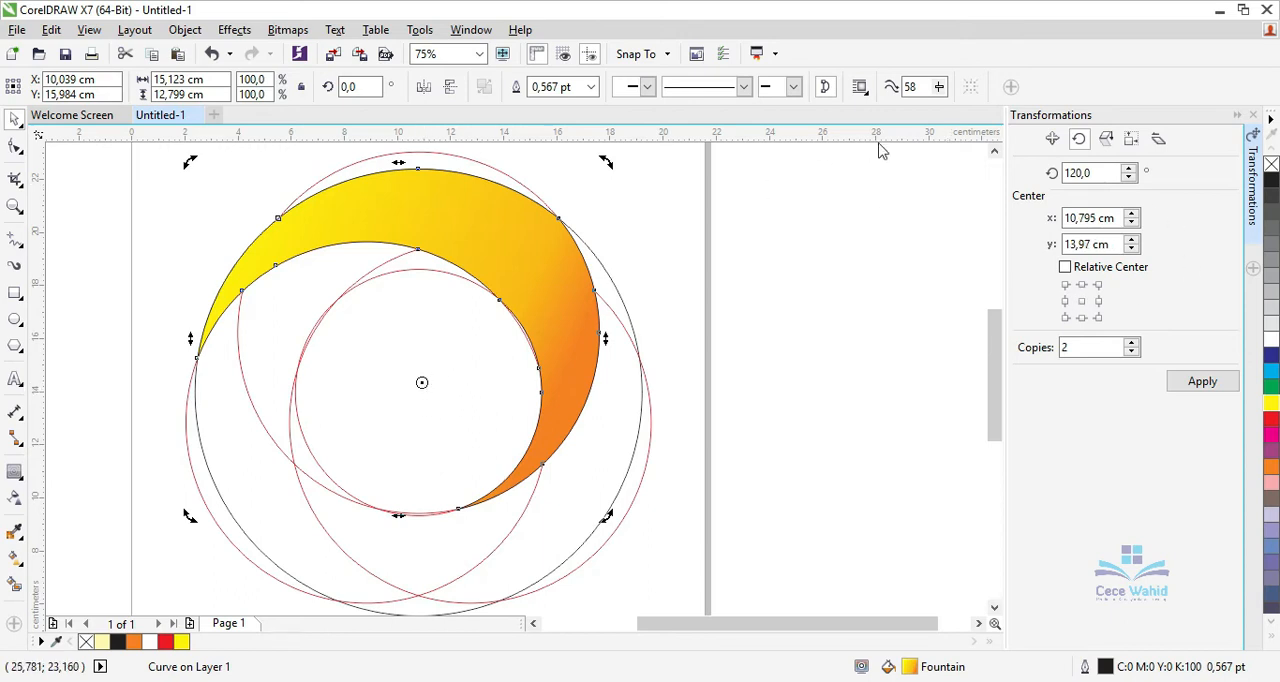
left_click(1203, 390)
left_click(929, 343)
scroll(683, 291, "down", 2)
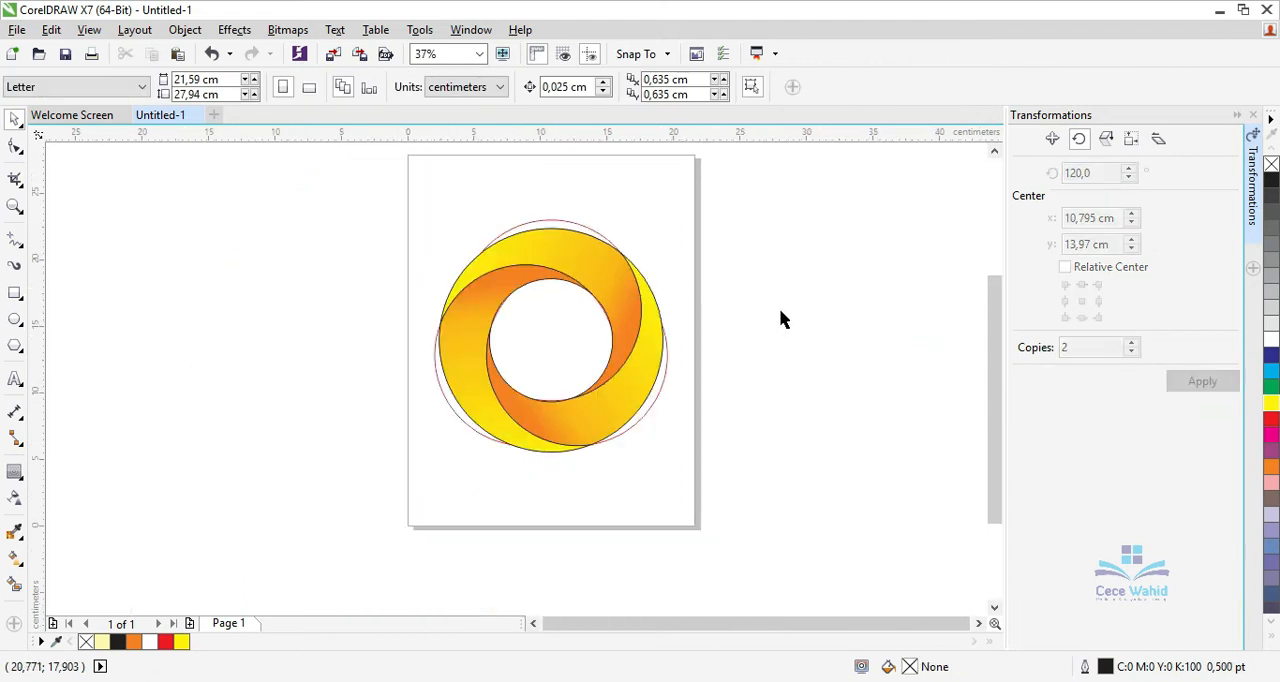
Move the three crescents together off the page to its left and delete the leftover construction circles.
left_click(475, 372)
left_click(620, 405, "shift")
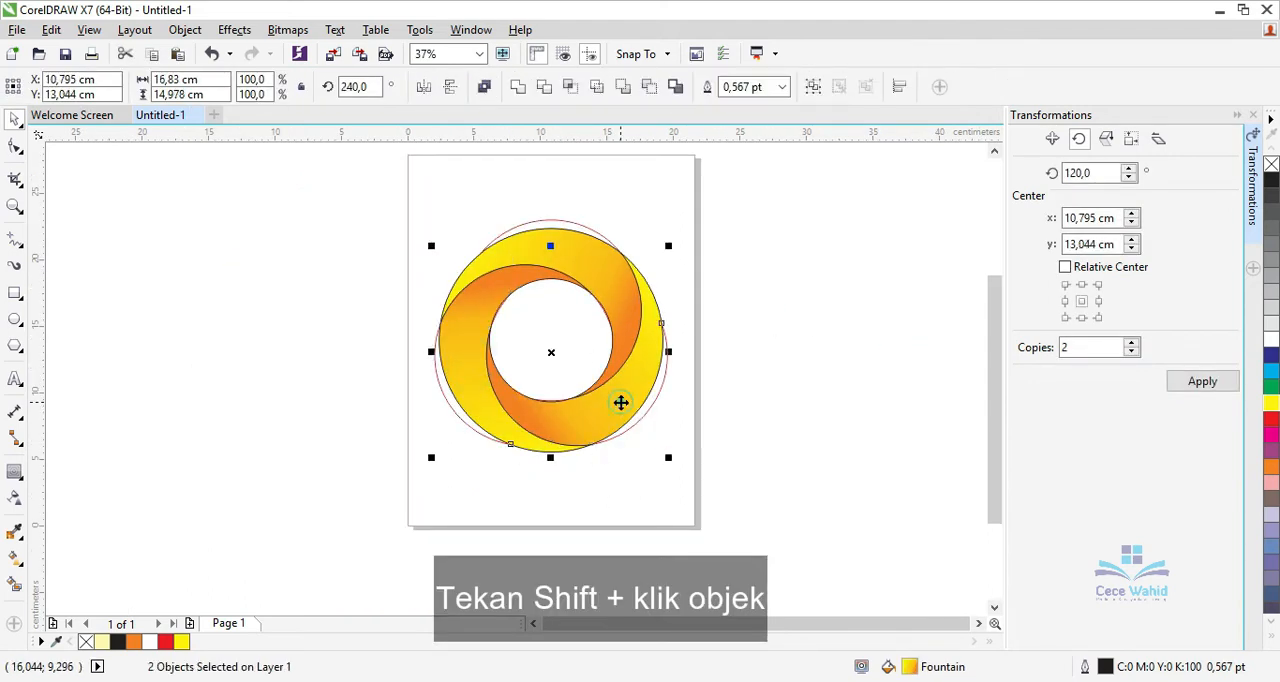
left_click(574, 253, "shift")
scroll(562, 345, "down", 2)
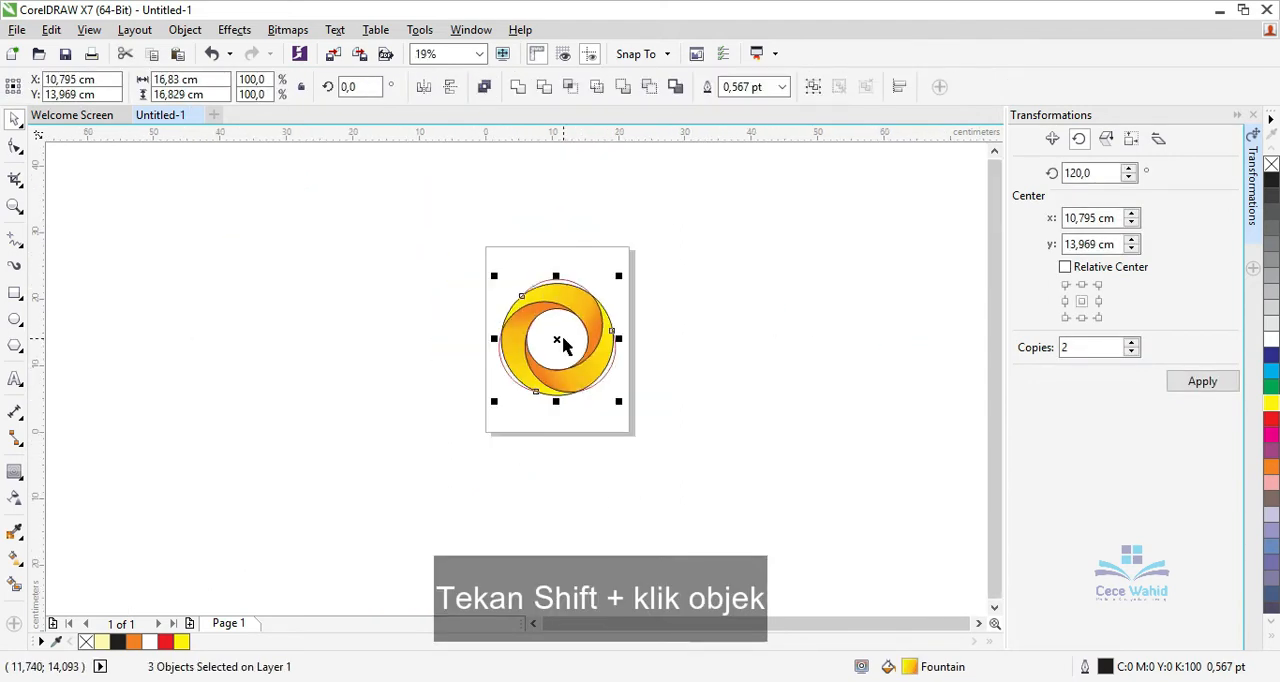
left_click_drag(560, 338, 400, 316)
left_click_drag(466, 246, 686, 454)
key("Delete")
Group the three crescents and centre the group on the page.
left_click_drag(263, 234, 514, 446)
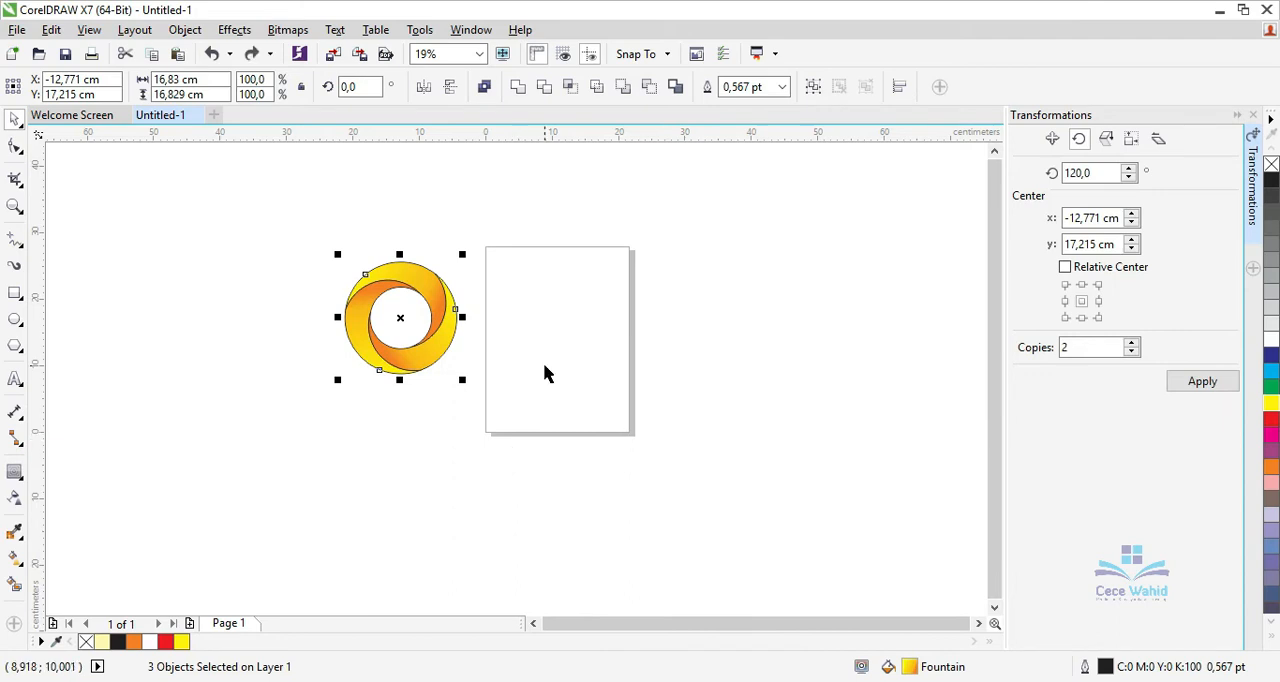
key("ctrl+g")
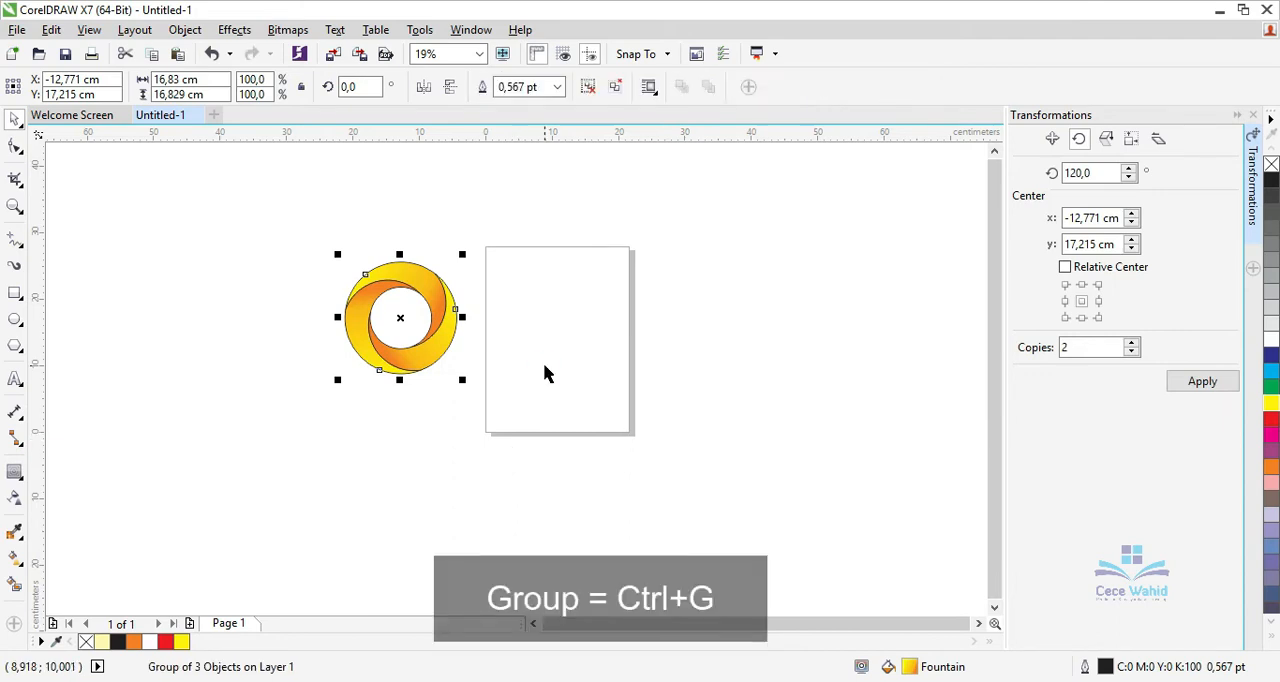
key("p")
scroll(543, 371, "up", 3)
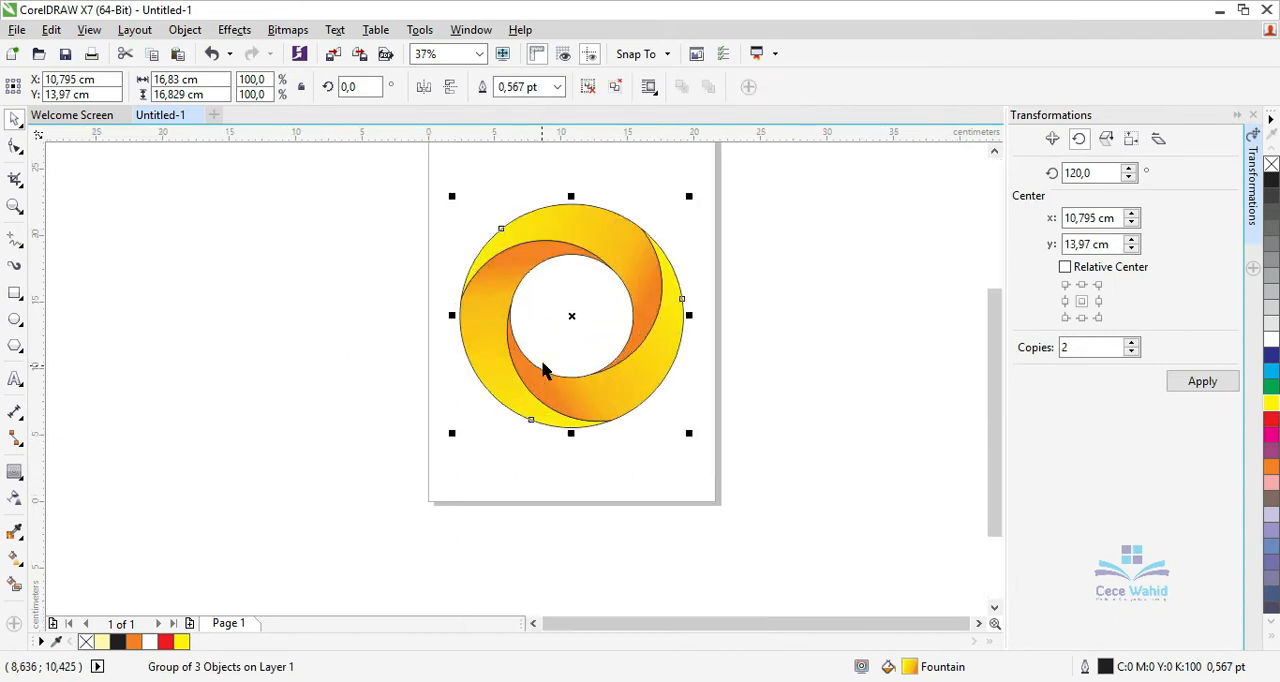
Remove the outline from the grouped crescent logo.
left_click_drag(989, 432, 990, 408)
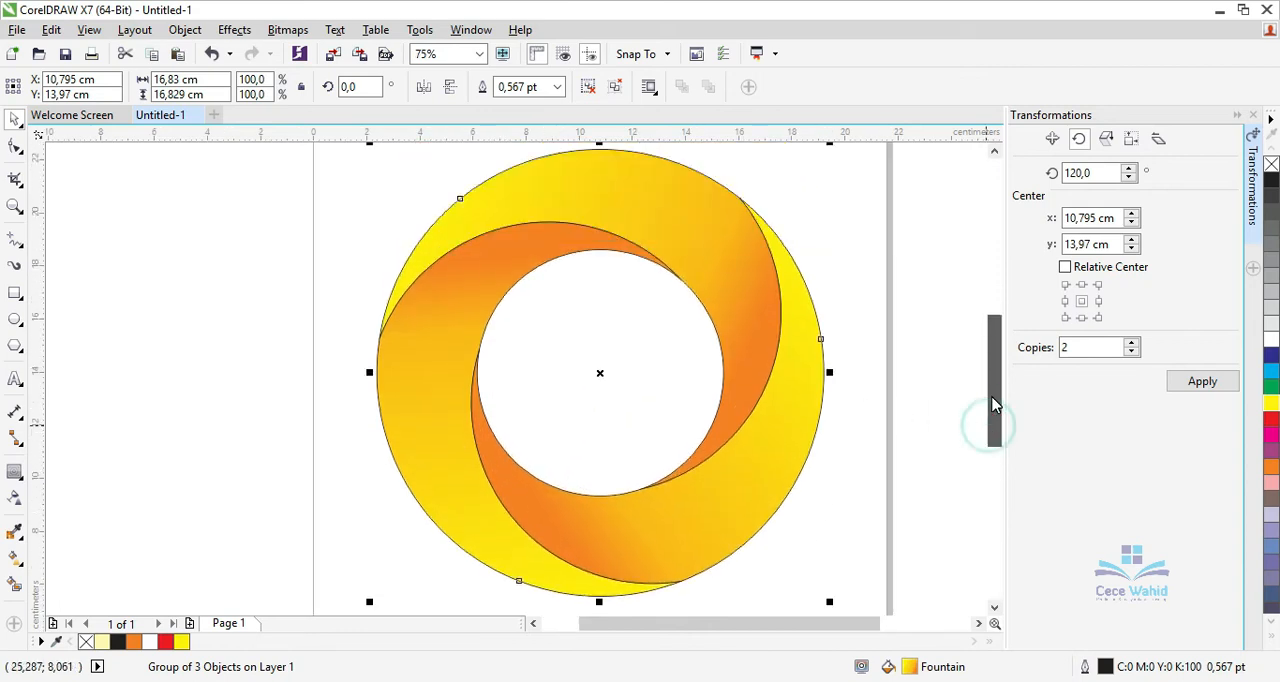
right_click(86, 642)
left_click(172, 452)
scroll(208, 430, "down", 2)
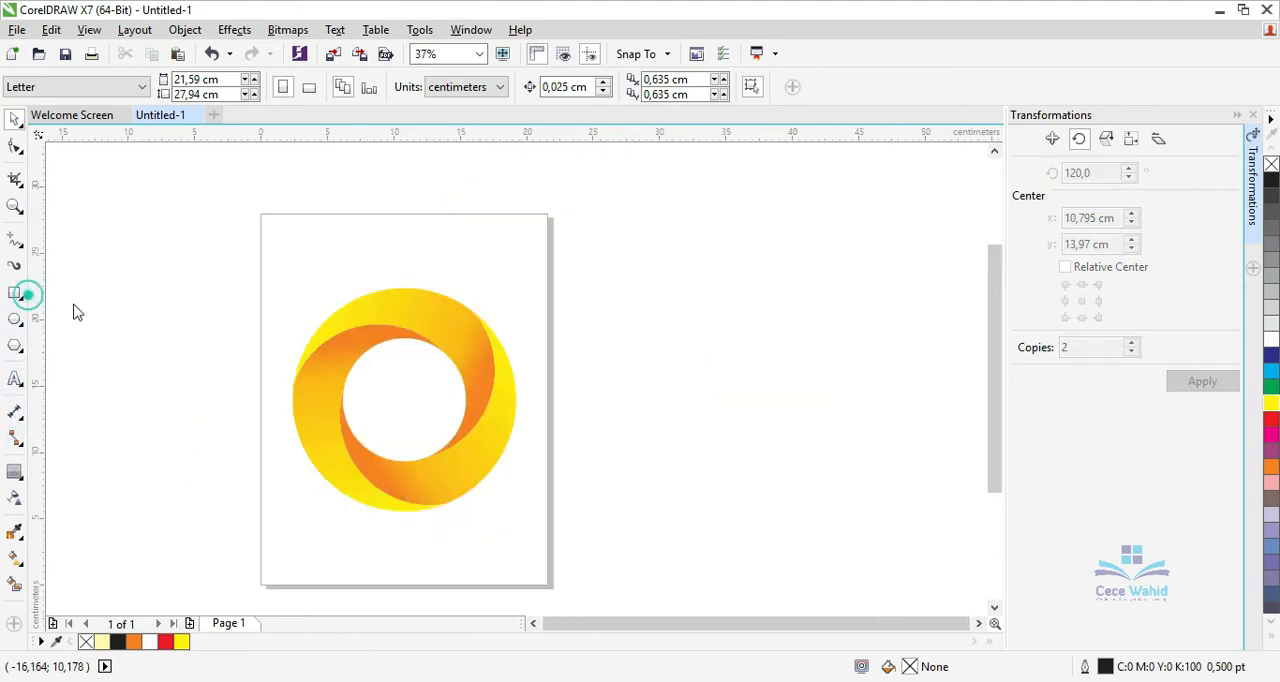
Draw a square about 21.4 cm wide around the logo and centre it on the page.
left_click(24, 296)
left_click_drag(244, 271, 529, 466)
key("p")
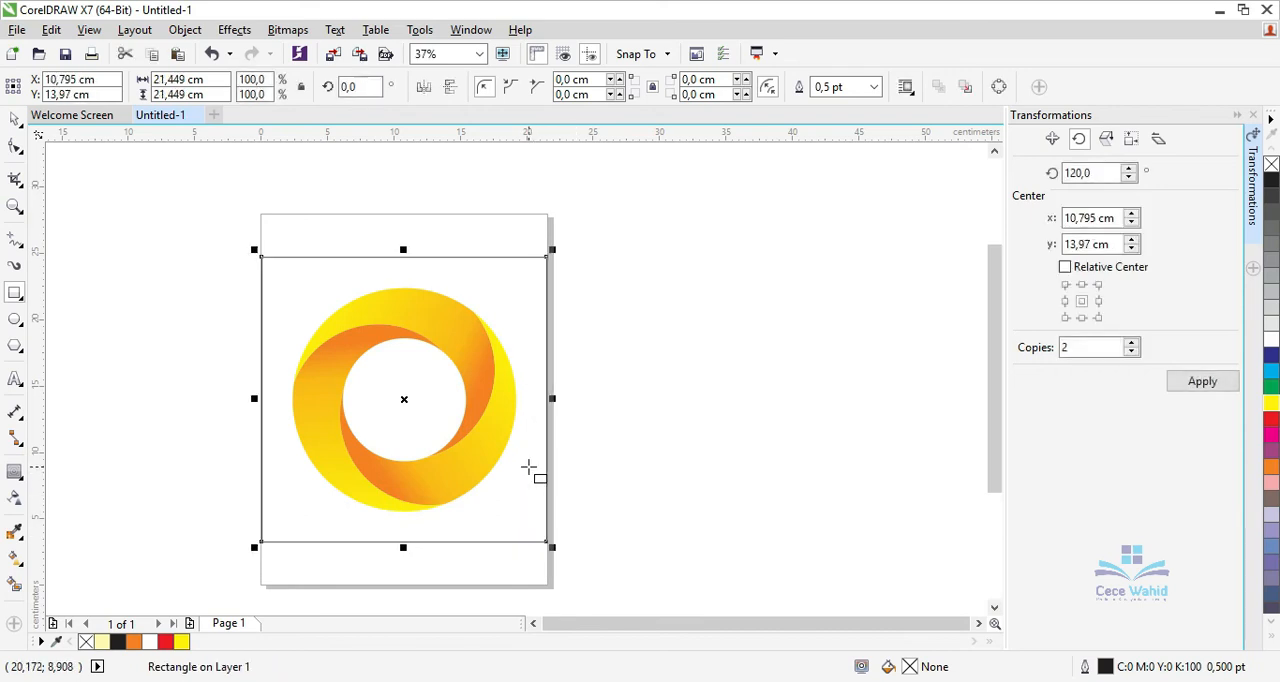
left_click(117, 254)
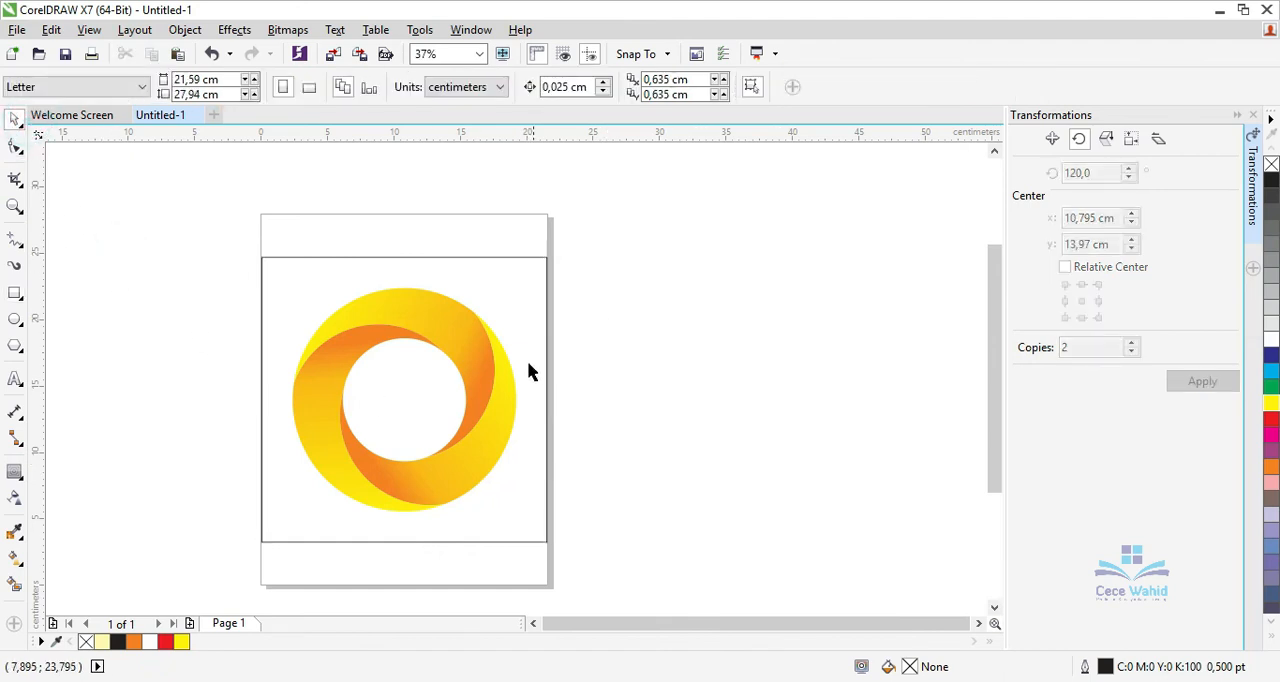
Fill the square with orange and send it to the back of the page behind the logo.
left_click(524, 357)
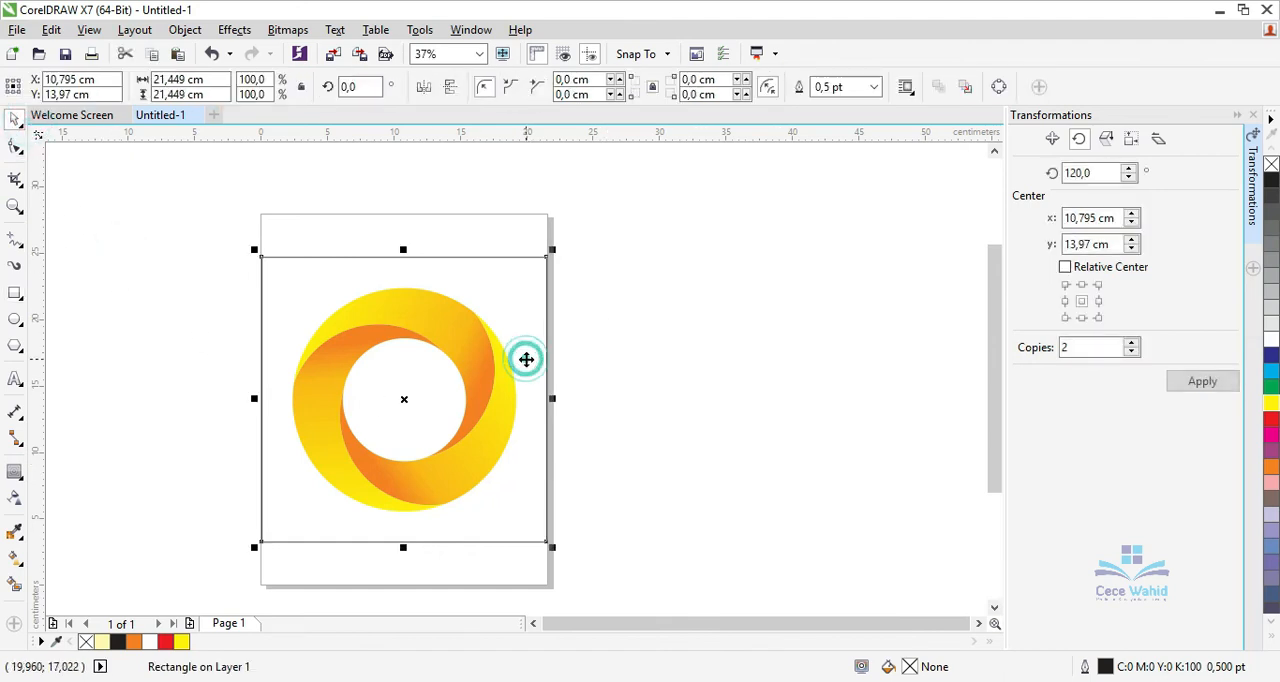
left_click(1270, 470)
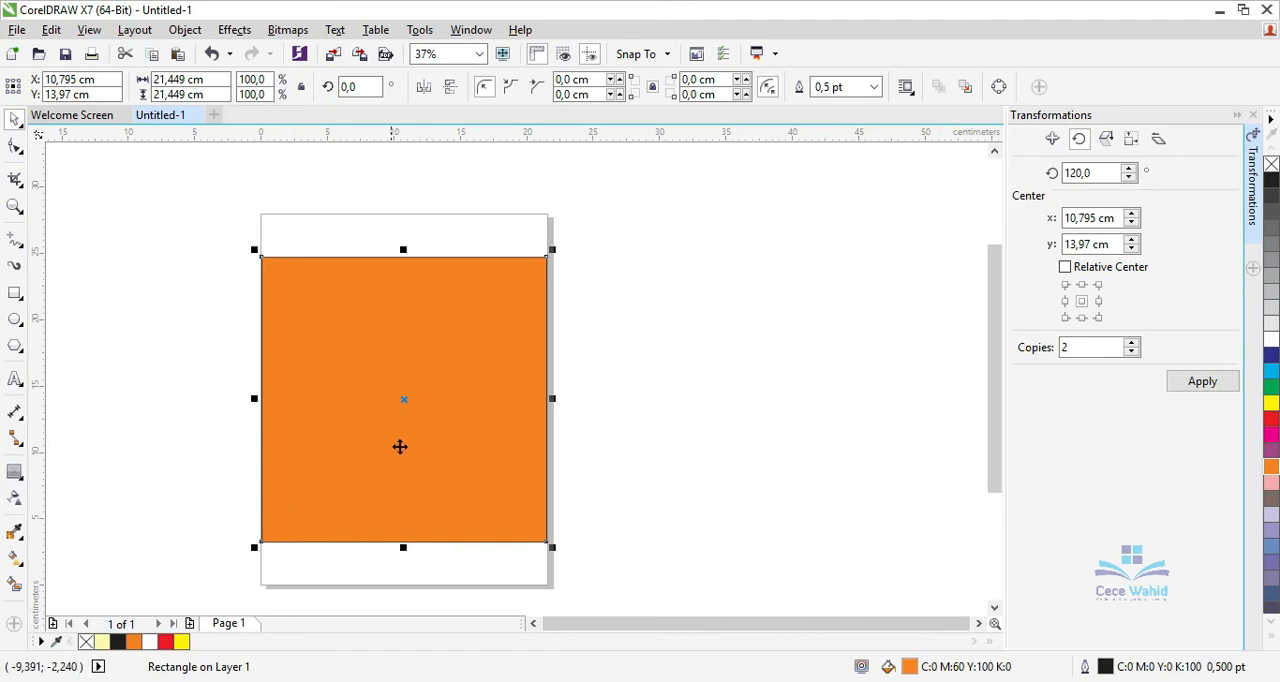
right_click(403, 442)
mouse_move(563, 472)
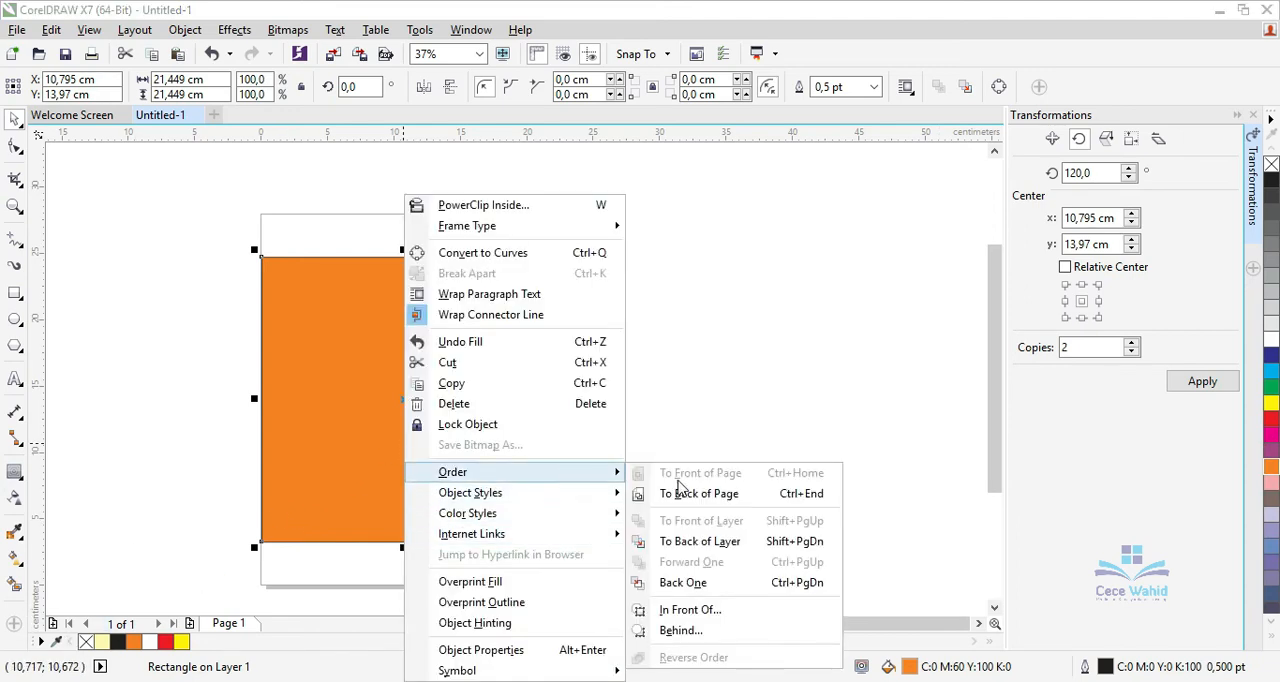
left_click(686, 494)
Give the square an elliptical fountain fill from a white centre to orange, extending the orange end well beyond its right edge.
left_click(533, 497)
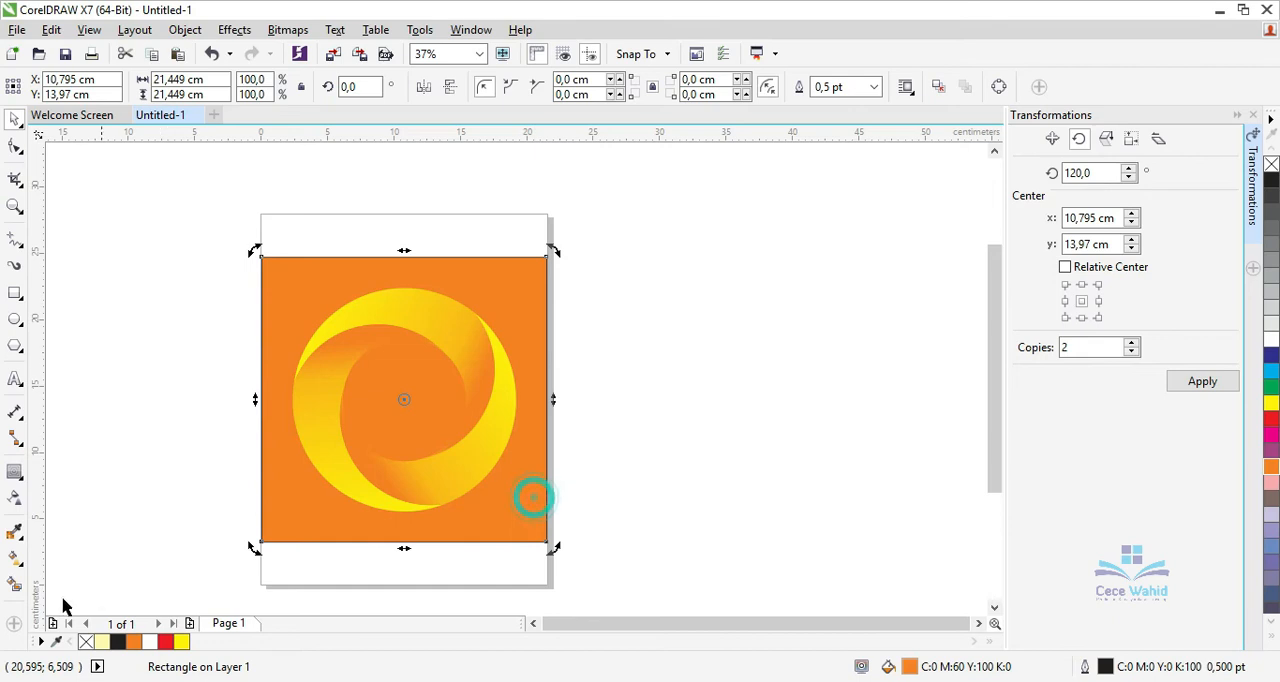
left_click(14, 557)
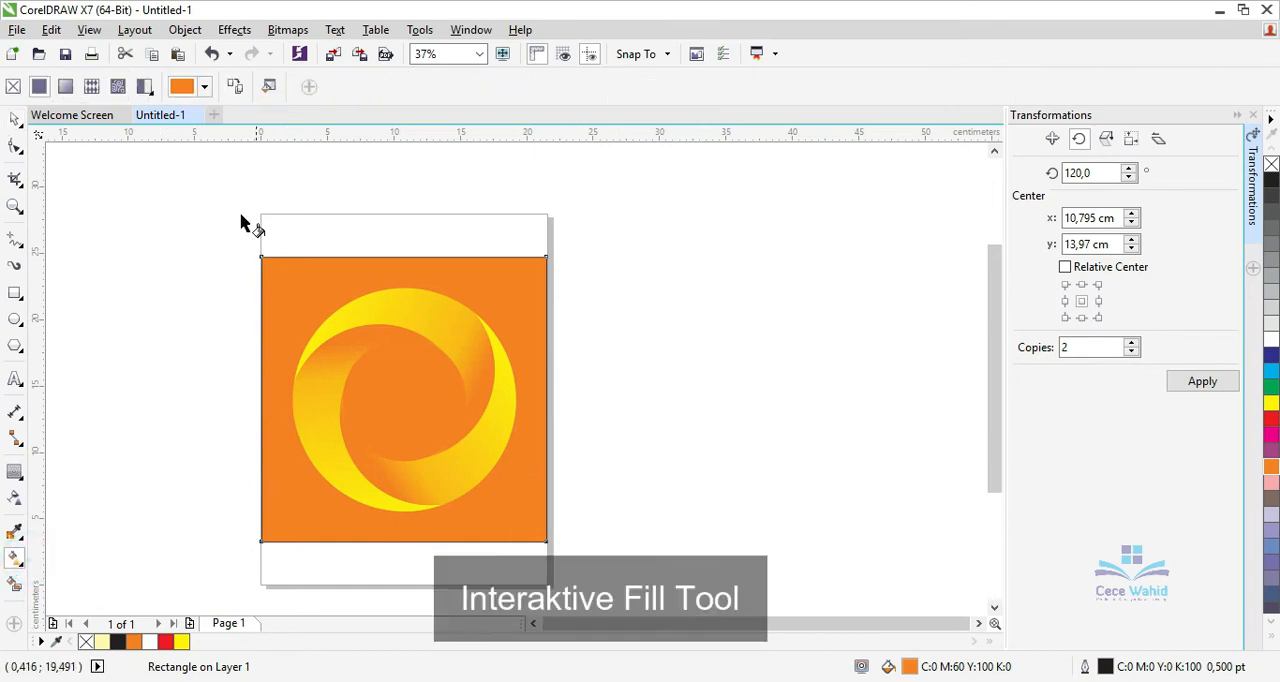
left_click(66, 87)
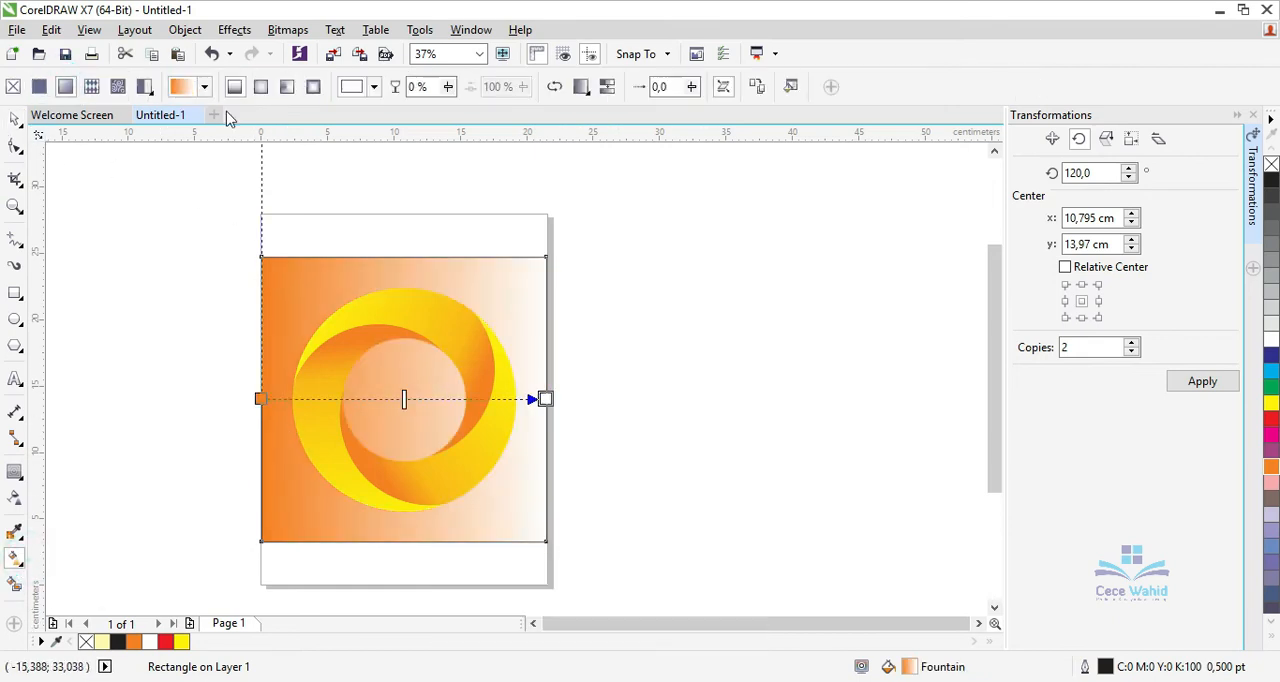
left_click(261, 87)
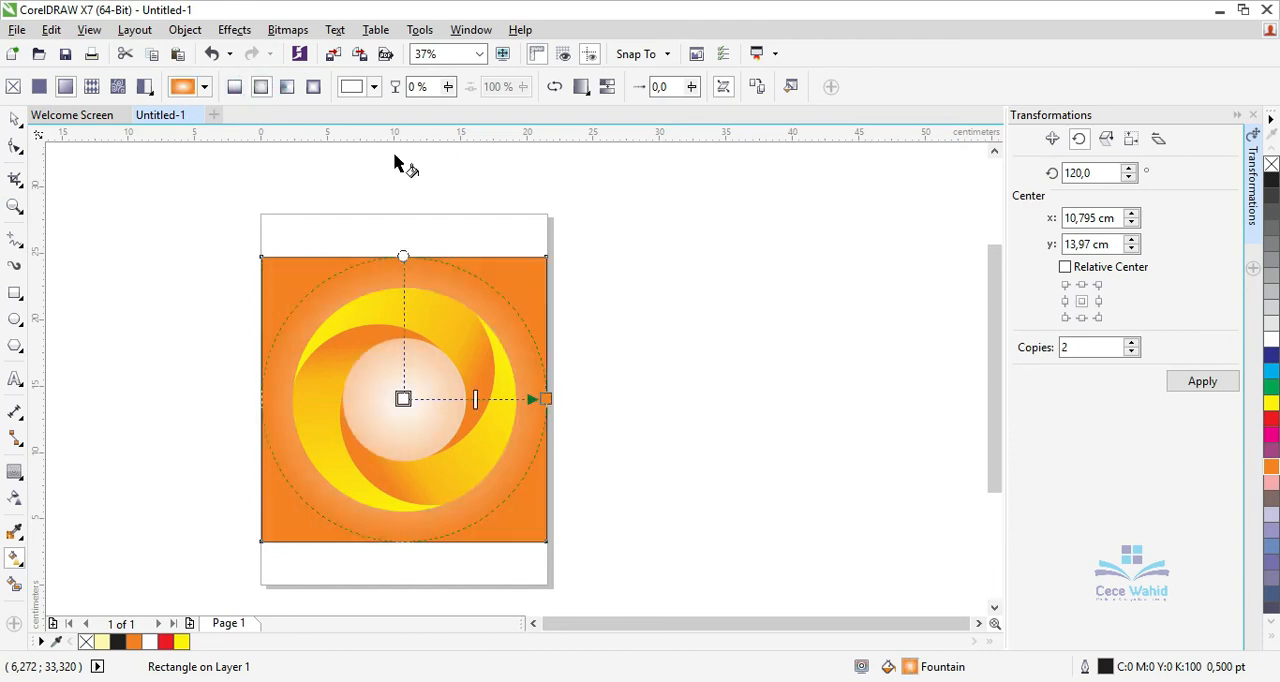
left_click_drag(555, 401, 773, 403)
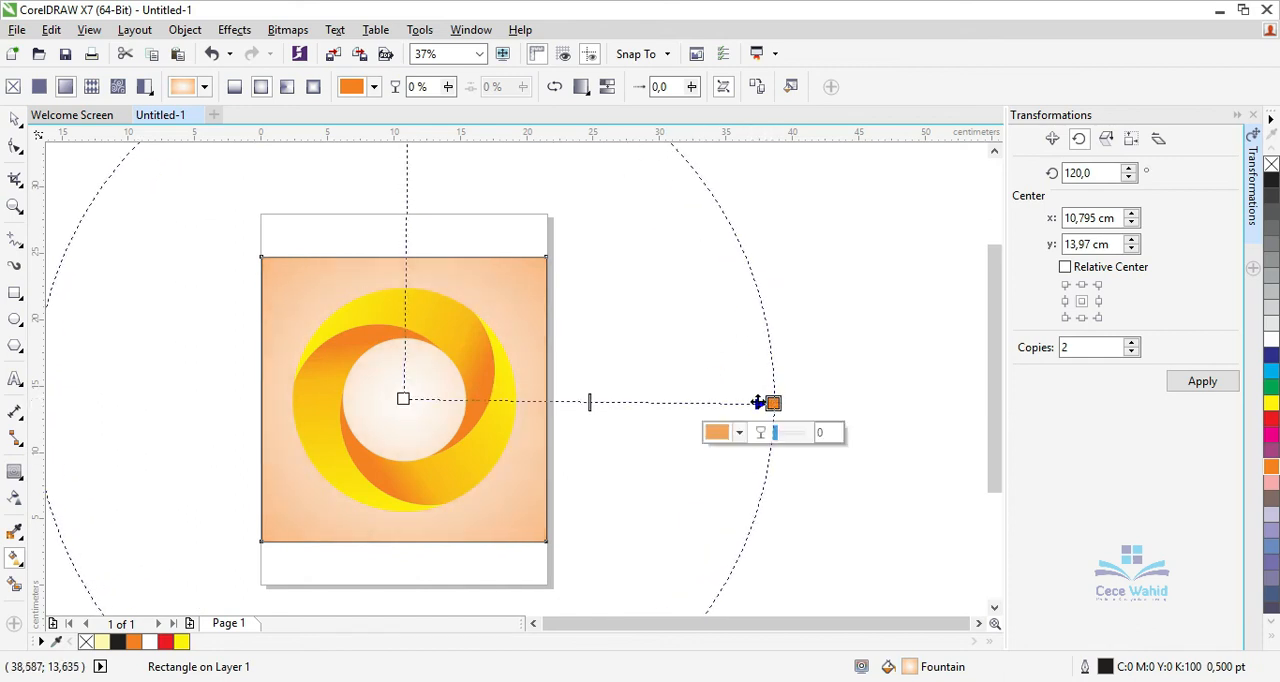
Remove the outline from the background square.
left_click(15, 121)
left_click(266, 485)
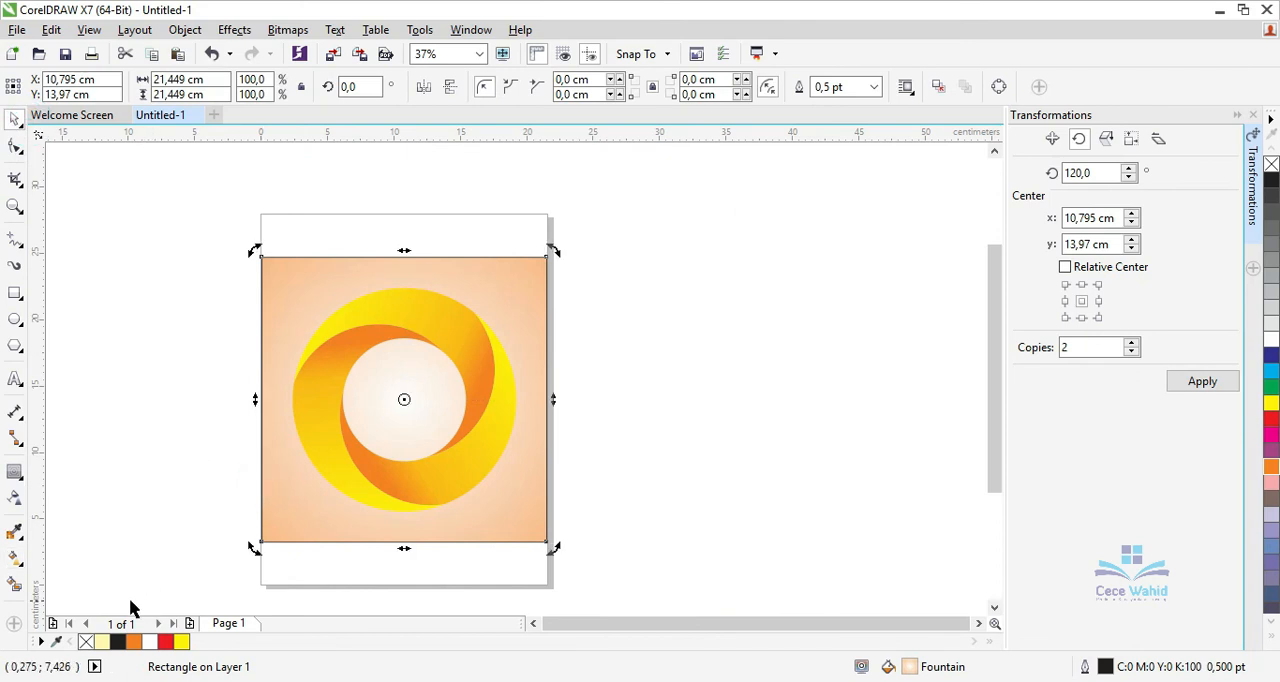
left_click(88, 642)
left_click(166, 437)
Fit the view to the logo and its background square to check the finished design.
left_click_drag(209, 215, 593, 583)
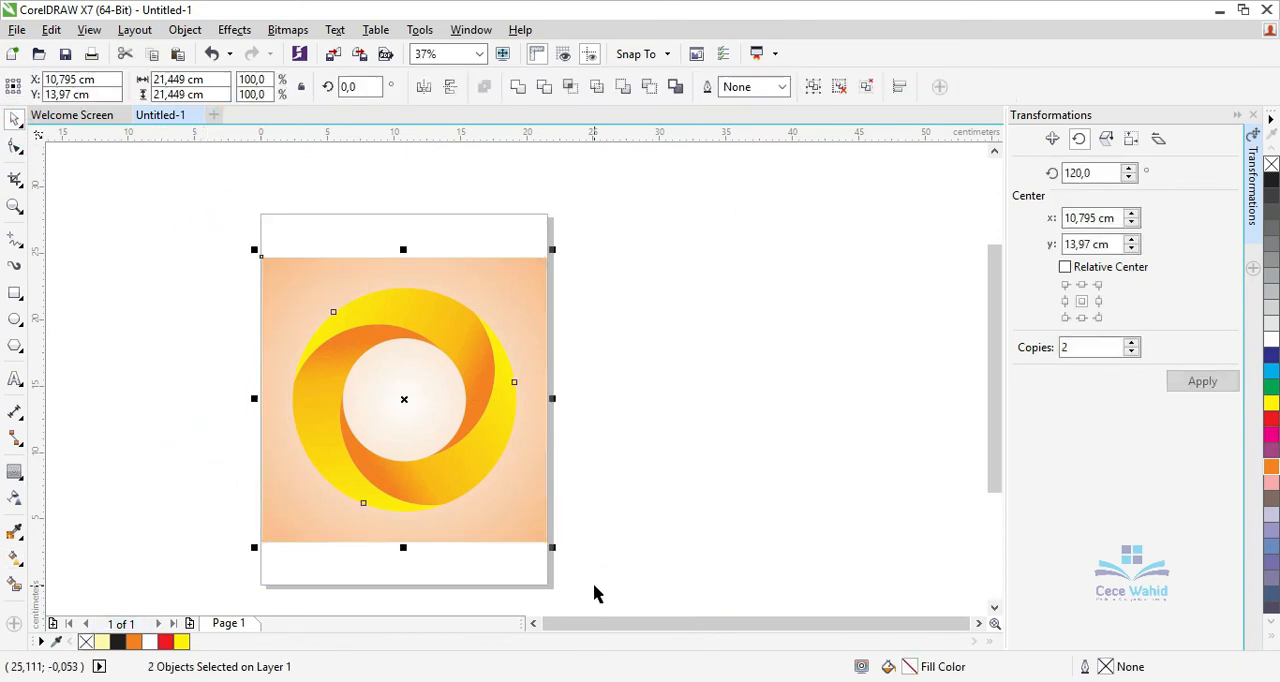
left_click(481, 54)
left_click(448, 87)
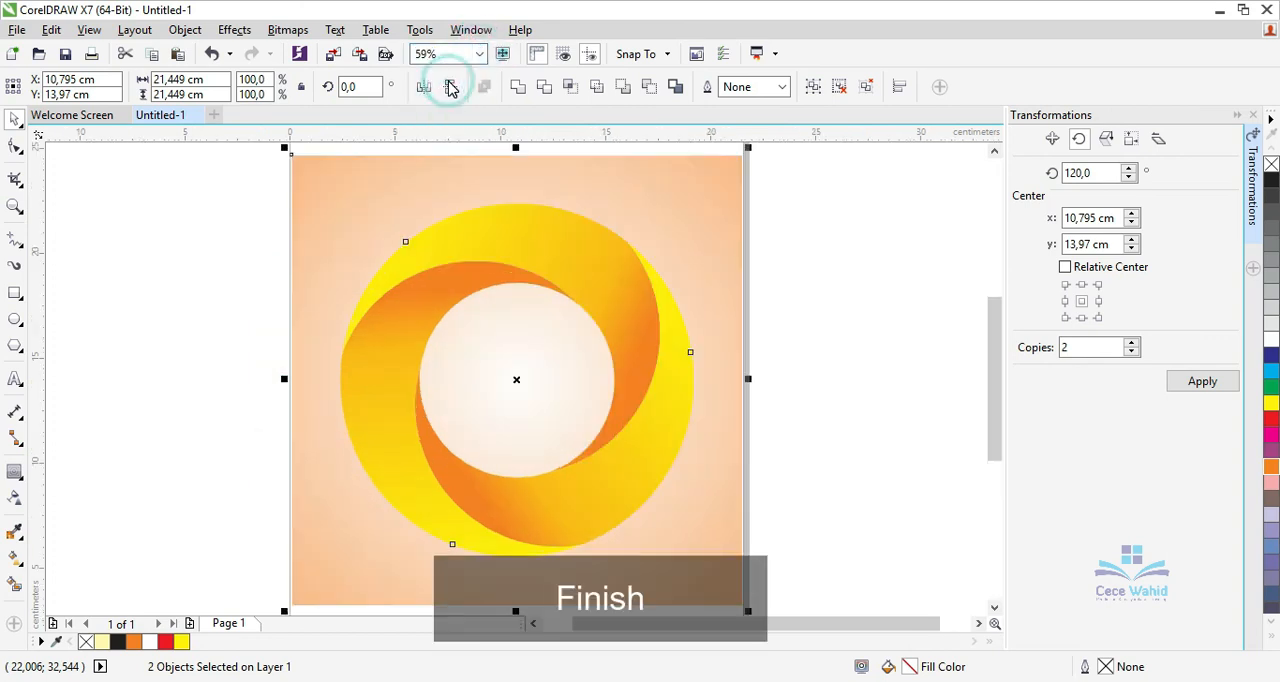
left_click(167, 300)
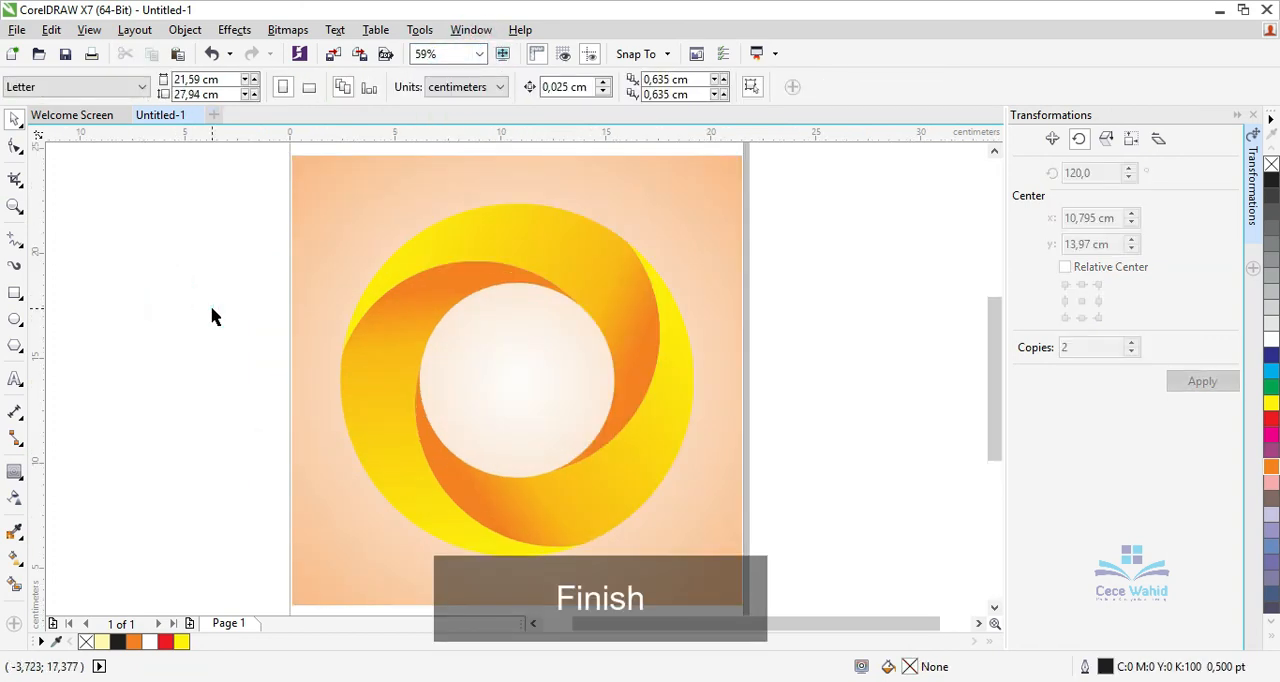